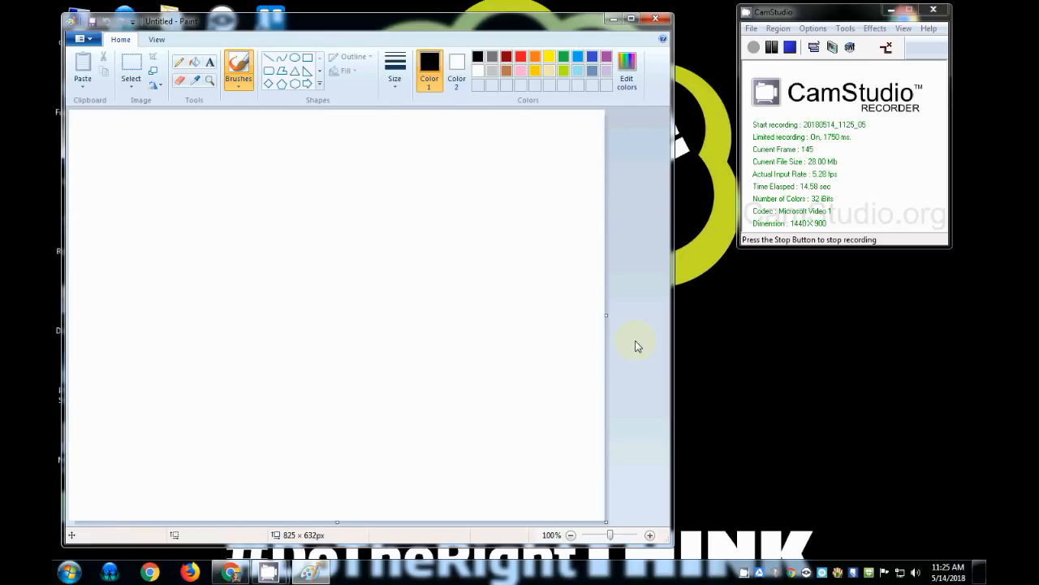
Maximize the window and resize the blank canvas to about 781 × 532 px
click(631, 20)
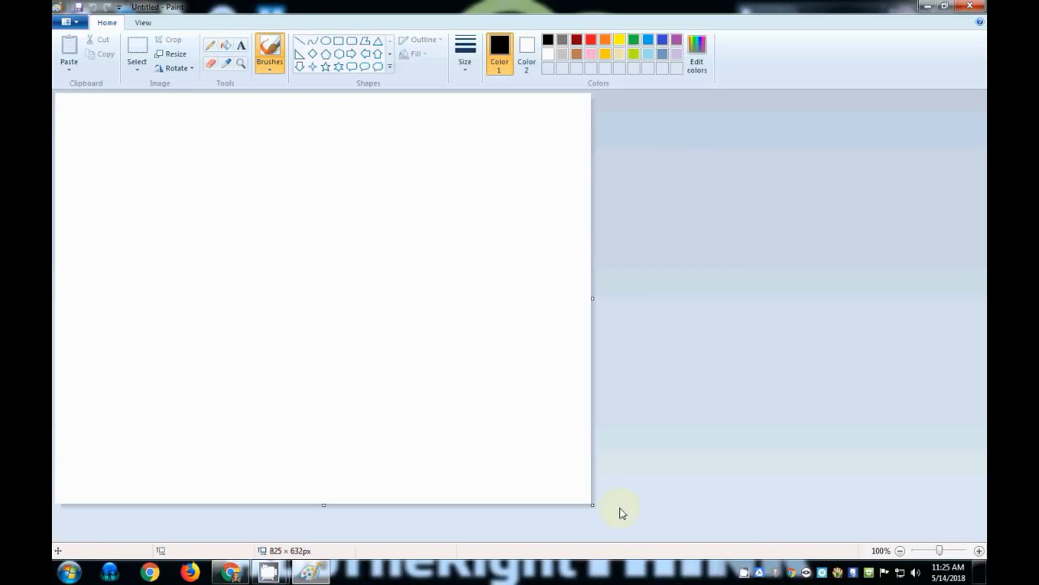
drag(590, 505, 662, 551)
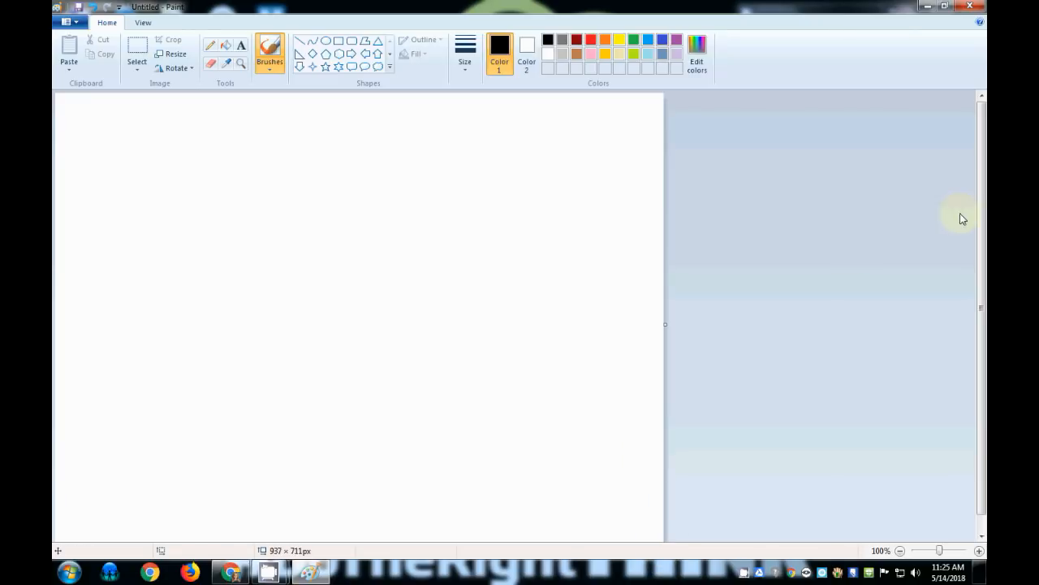
drag(982, 198, 983, 243)
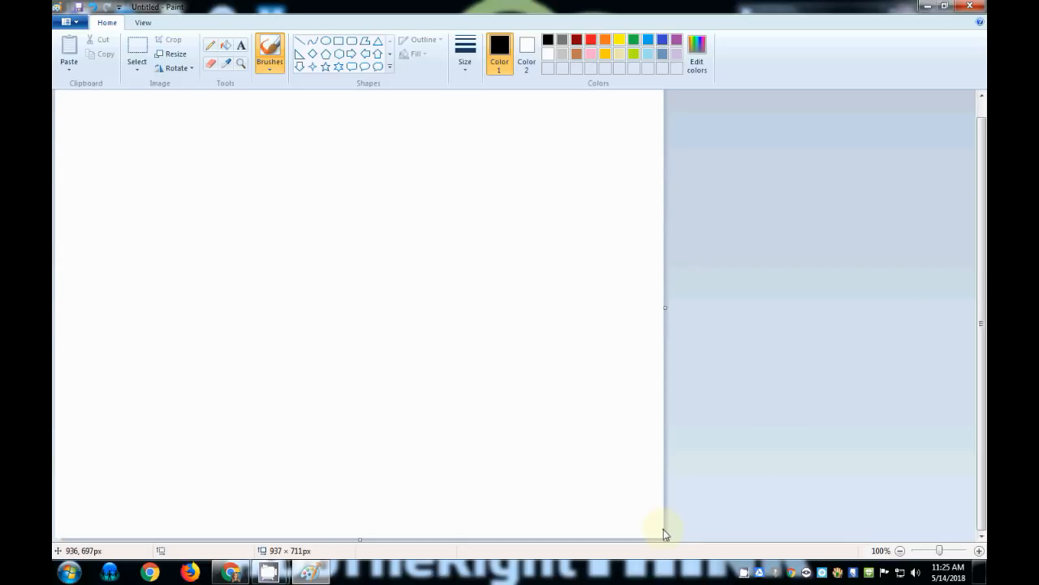
drag(664, 546, 562, 438)
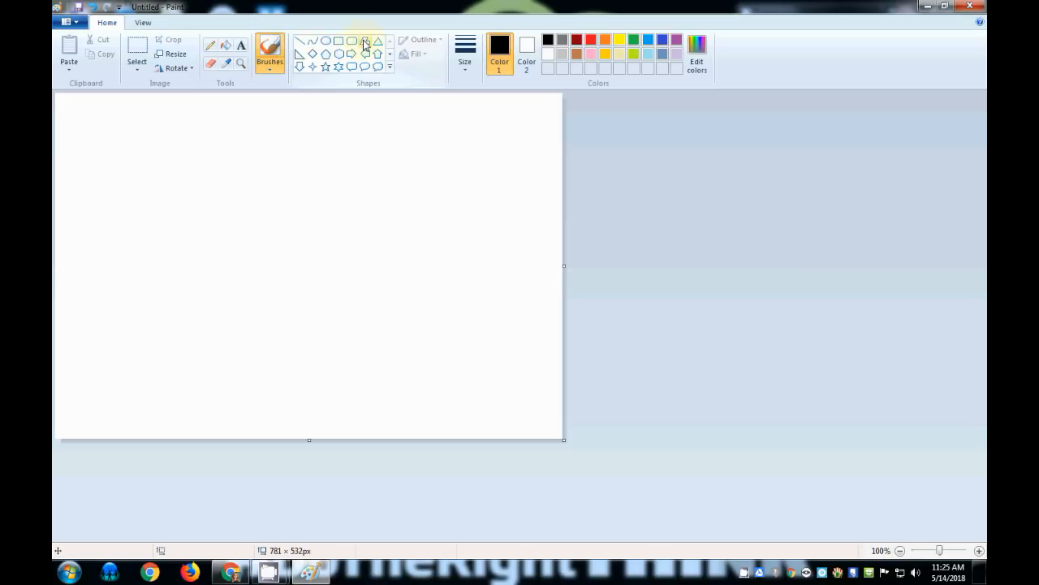
Draw an upright rectangle about 66 × 158 px near the canvas centre and give it the thinnest outline
click(339, 43)
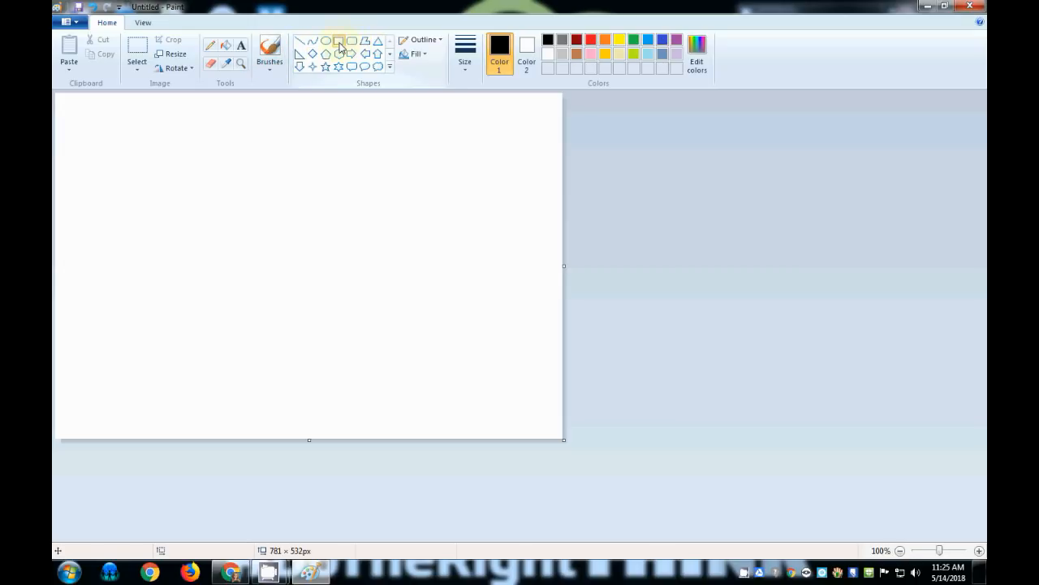
click(464, 63)
click(464, 63)
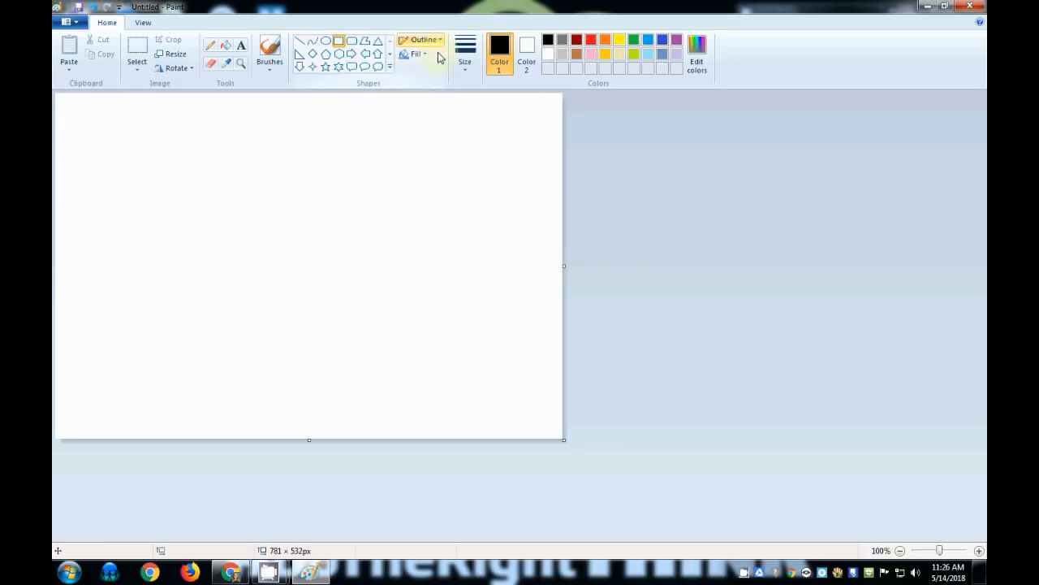
drag(217, 186, 258, 285)
drag(250, 215, 287, 211)
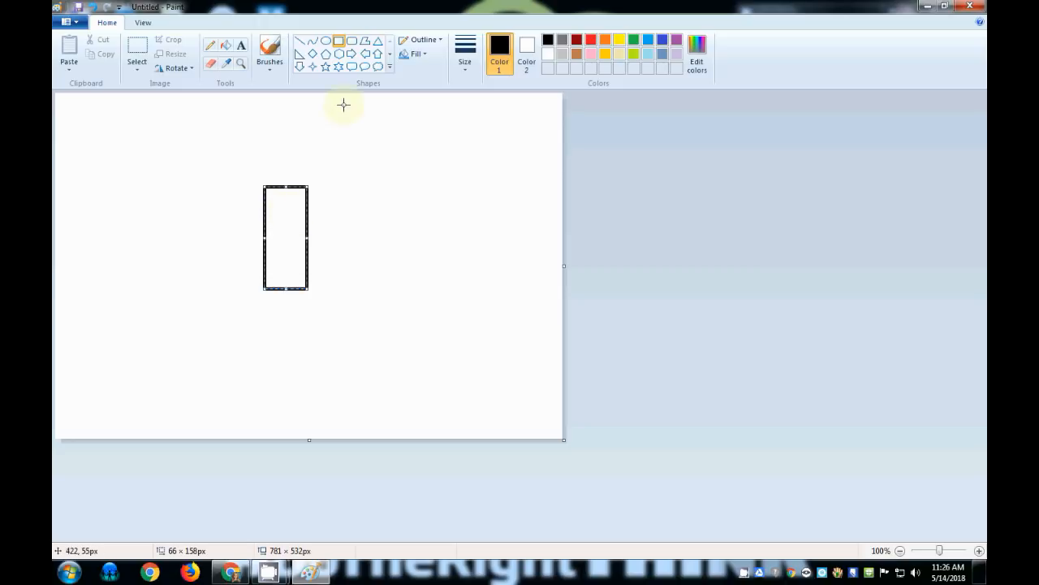
click(464, 70)
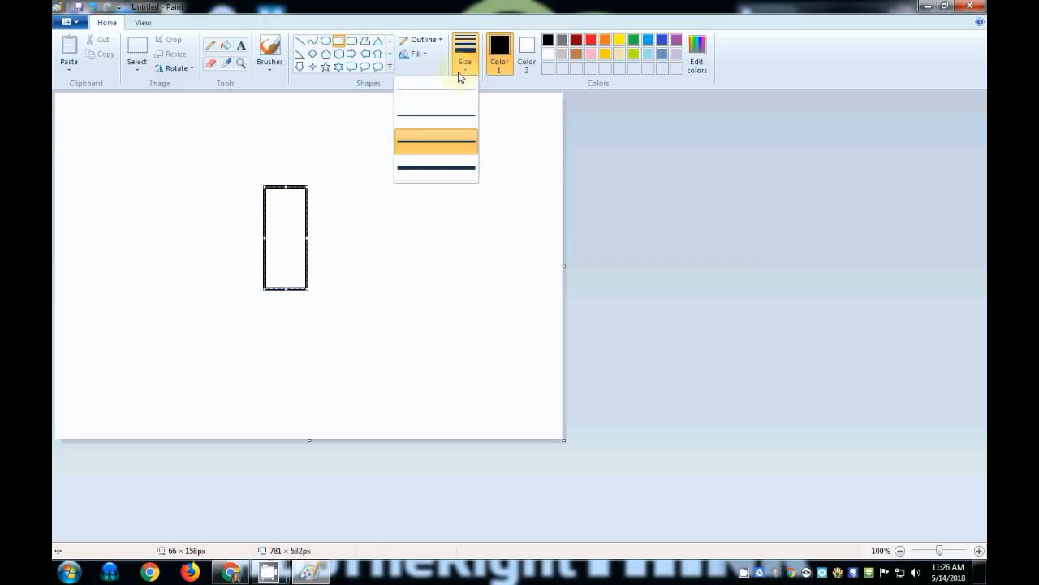
click(457, 89)
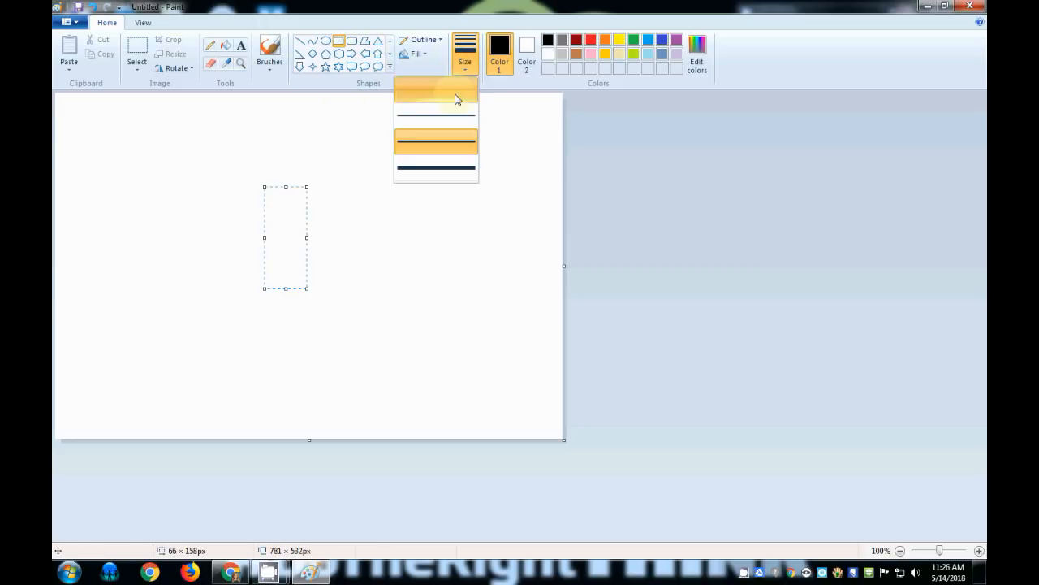
click(349, 237)
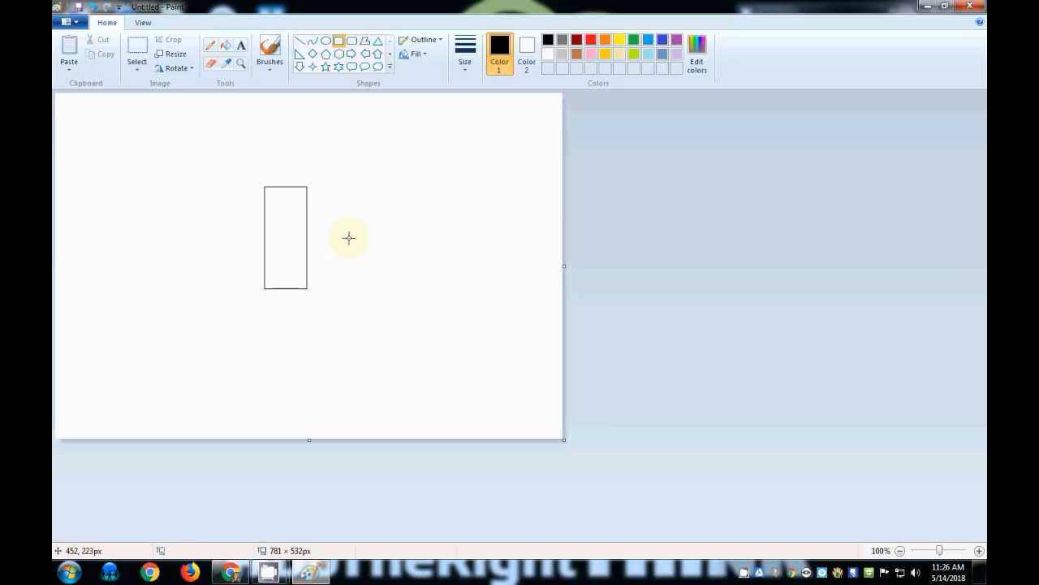
click(353, 43)
drag(348, 163, 288, 179)
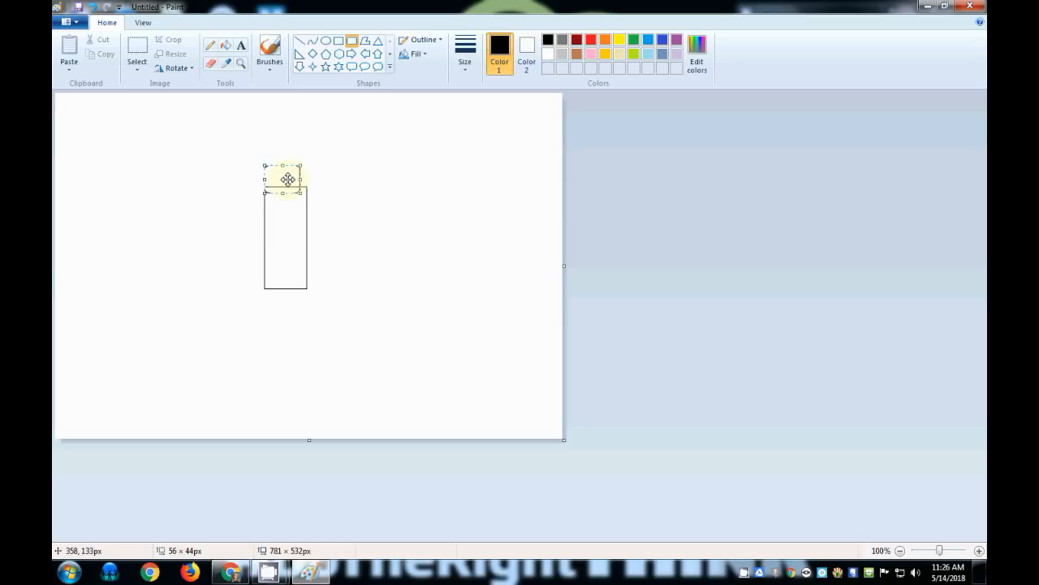
click(364, 226)
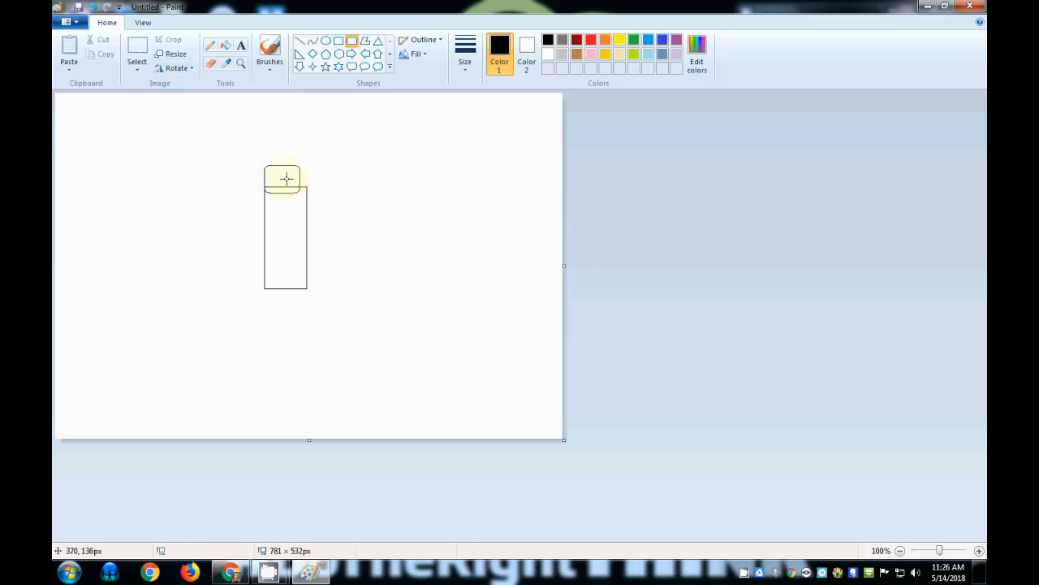
click(94, 10)
drag(265, 167, 308, 192)
click(189, 156)
click(93, 8)
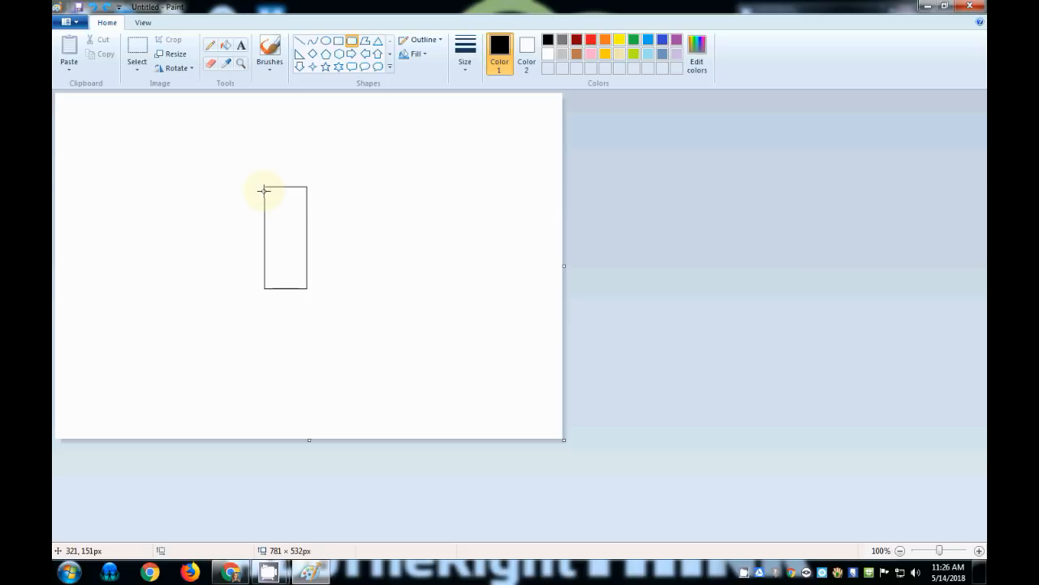
Draw a rounded rectangle as wide as the upright rectangle, overlapping its upper edge as the pencil's eraser
drag(263, 190, 308, 169)
click(360, 255)
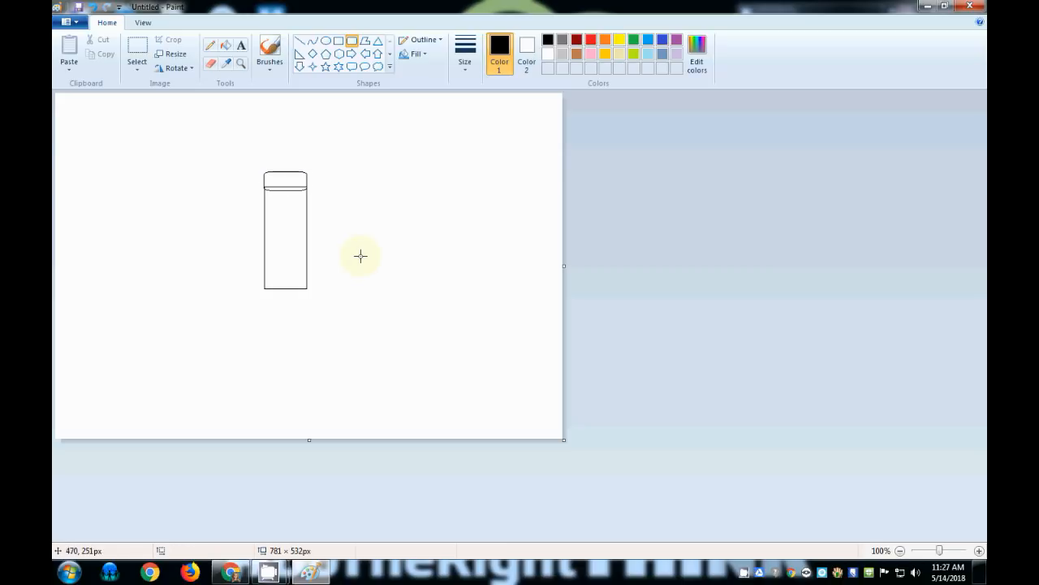
Erase the rounded rectangle's lower curved edge with the second-smallest eraser size, keeping the pencil body's side lines intact
click(143, 23)
click(69, 47)
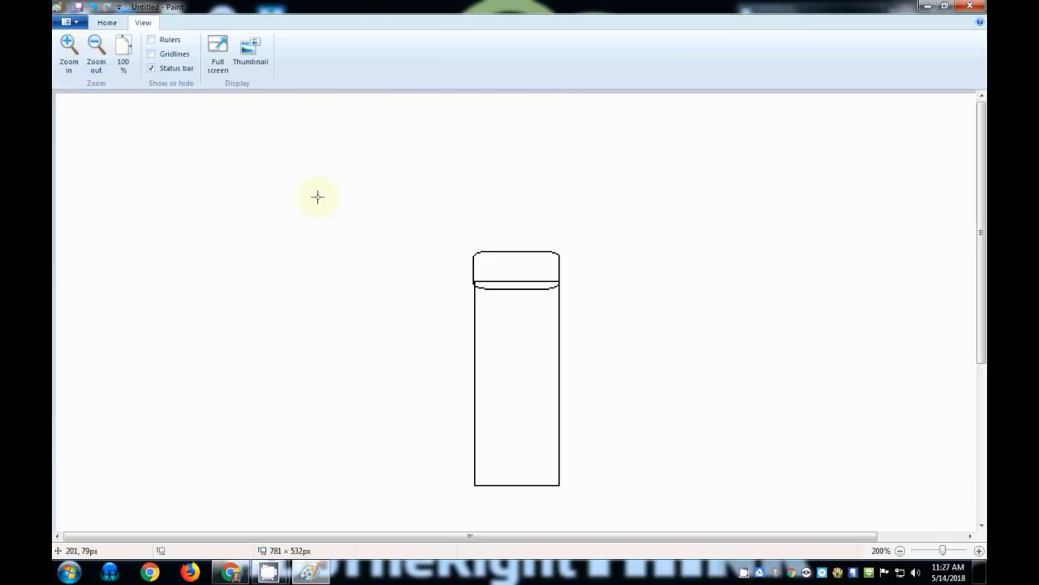
click(69, 47)
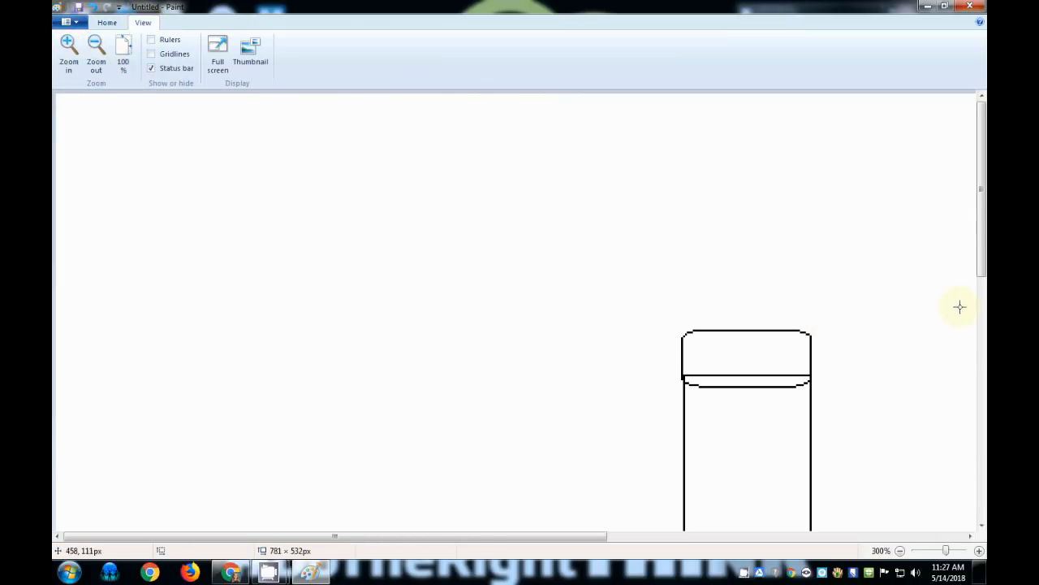
drag(981, 268, 980, 297)
drag(552, 536, 730, 536)
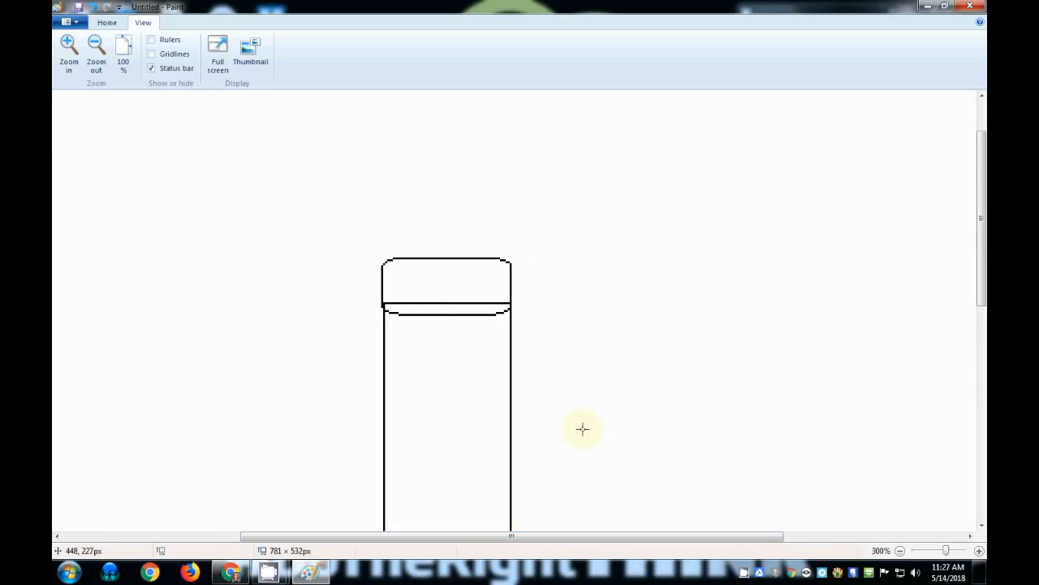
click(107, 23)
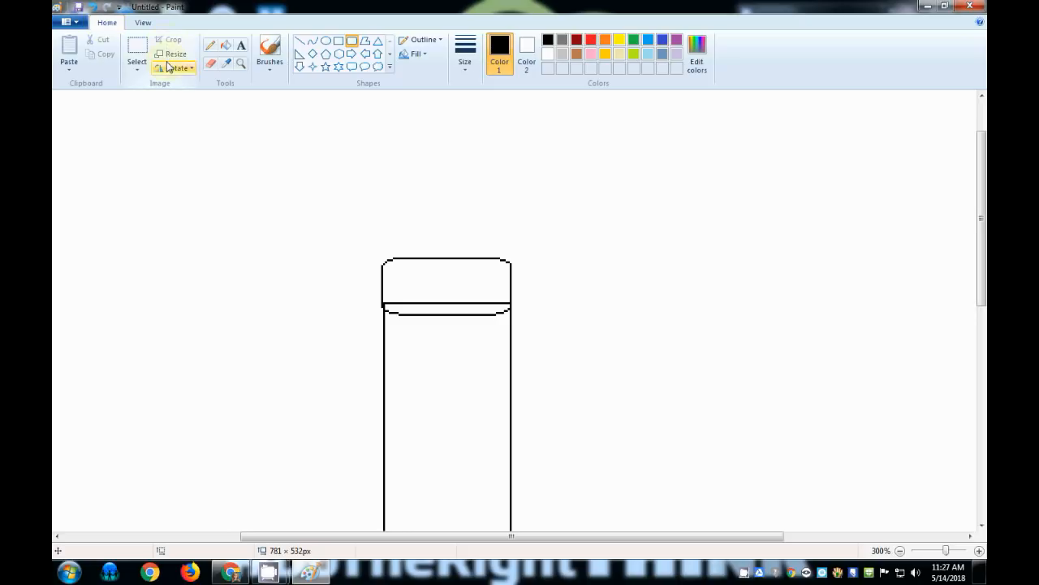
click(211, 65)
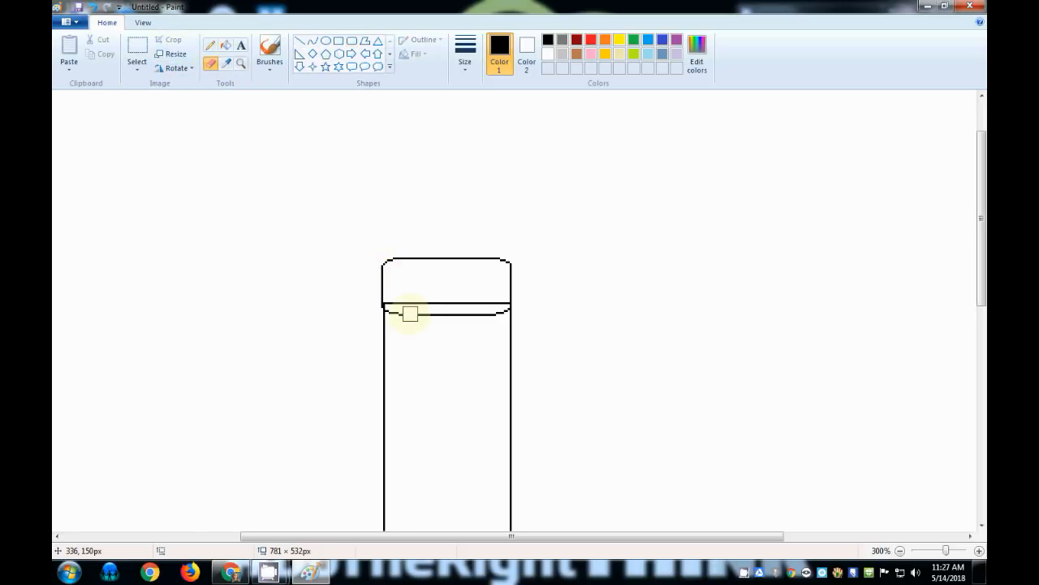
click(469, 71)
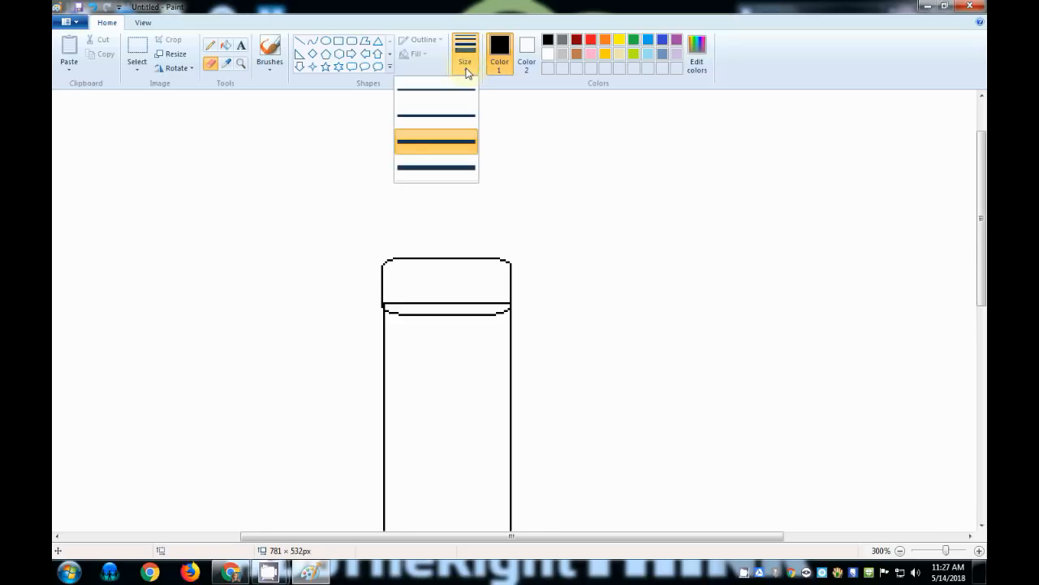
click(453, 93)
click(465, 58)
click(467, 167)
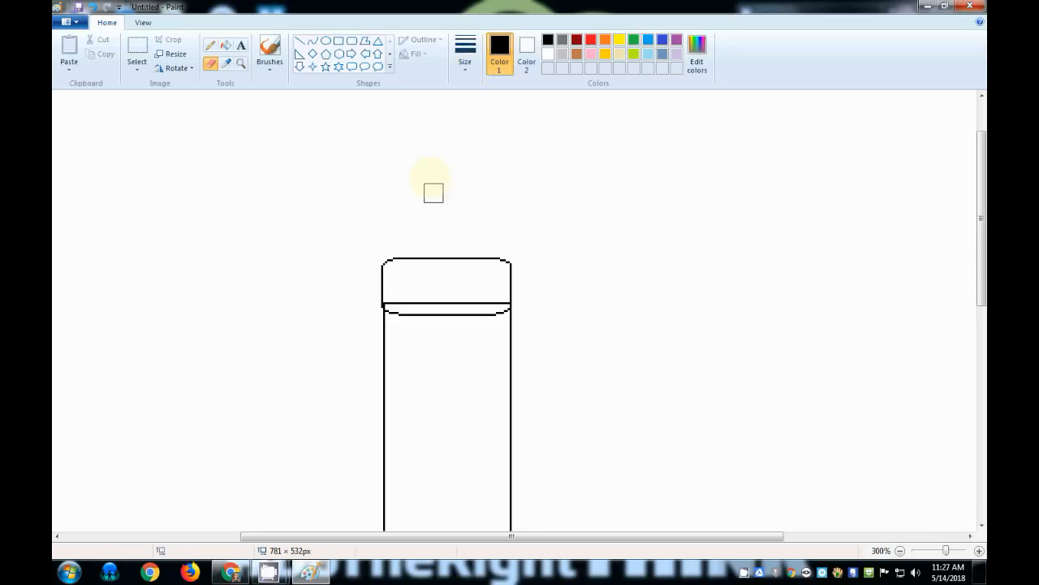
click(465, 67)
click(466, 115)
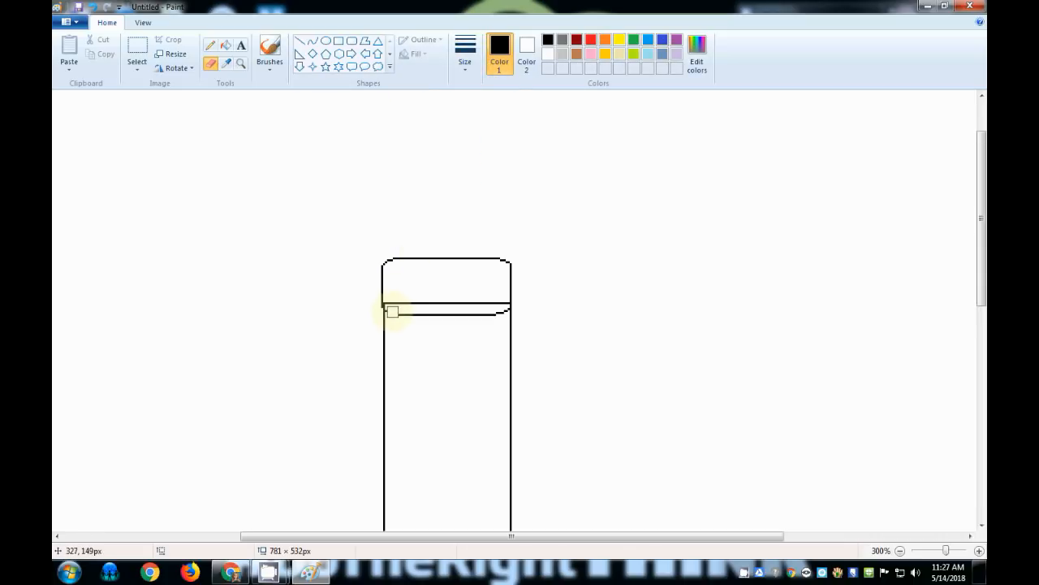
drag(394, 314, 491, 317)
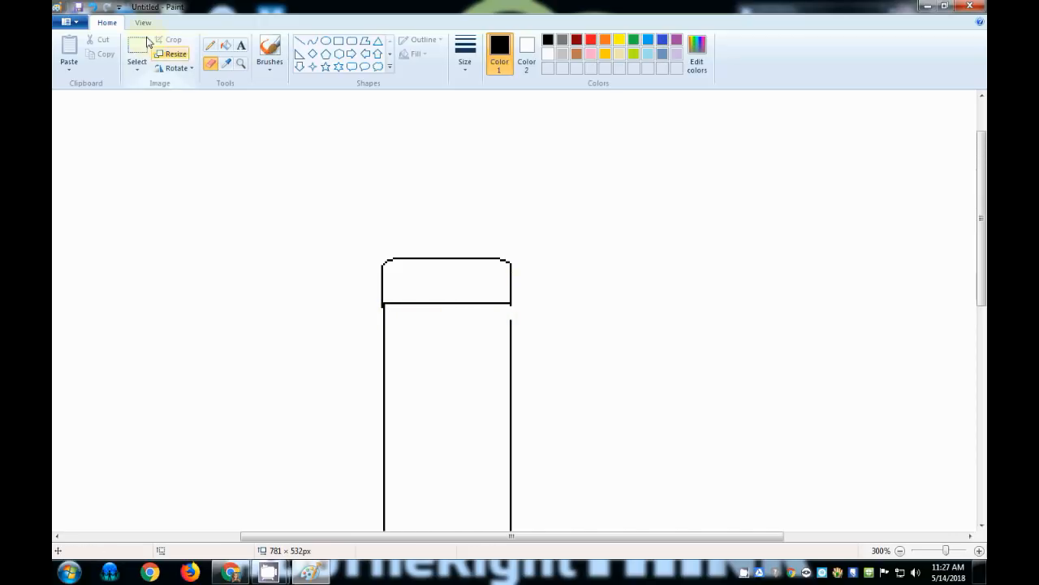
click(95, 10)
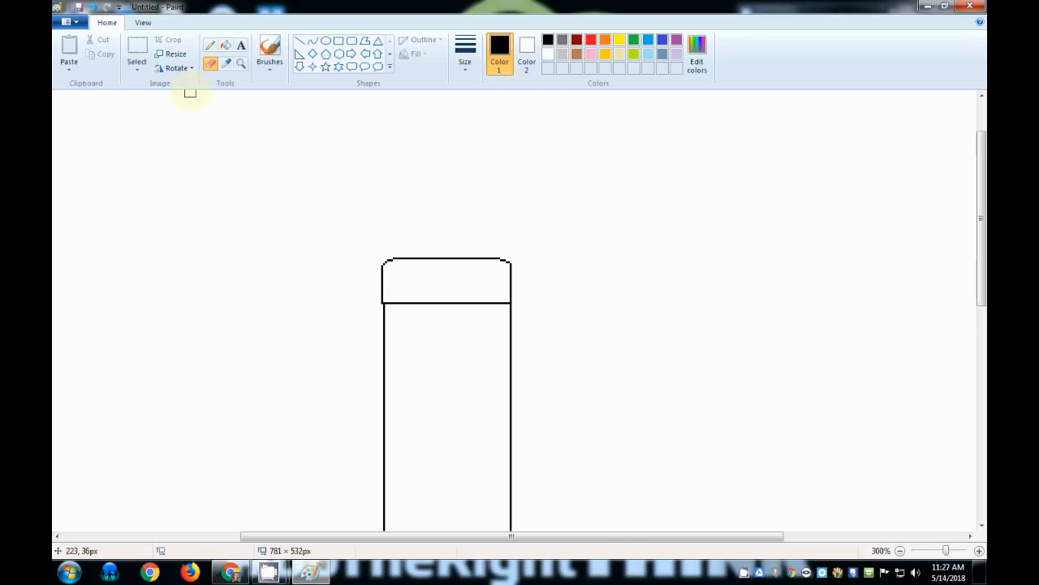
click(209, 47)
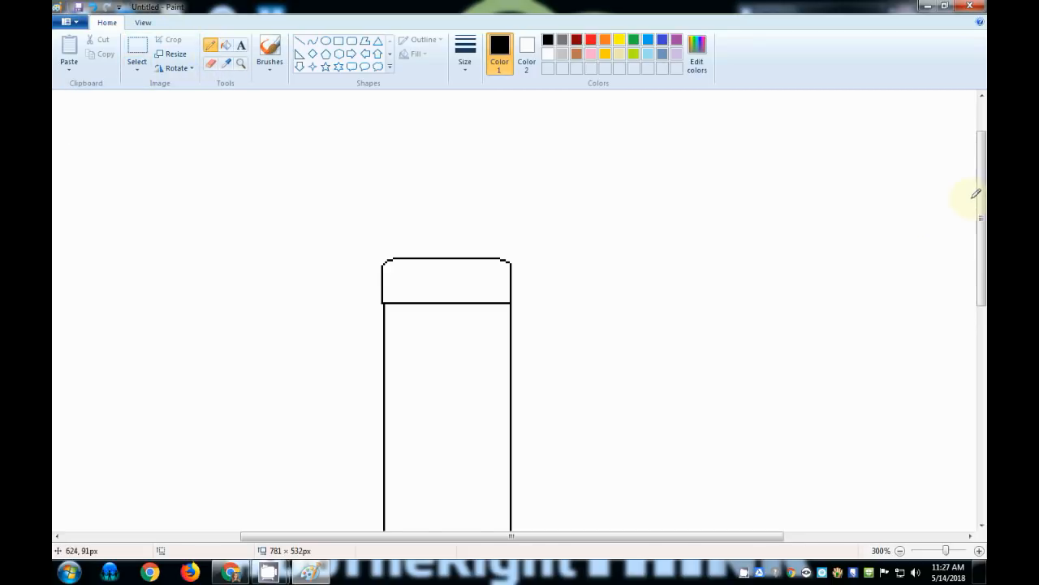
drag(983, 195, 977, 302)
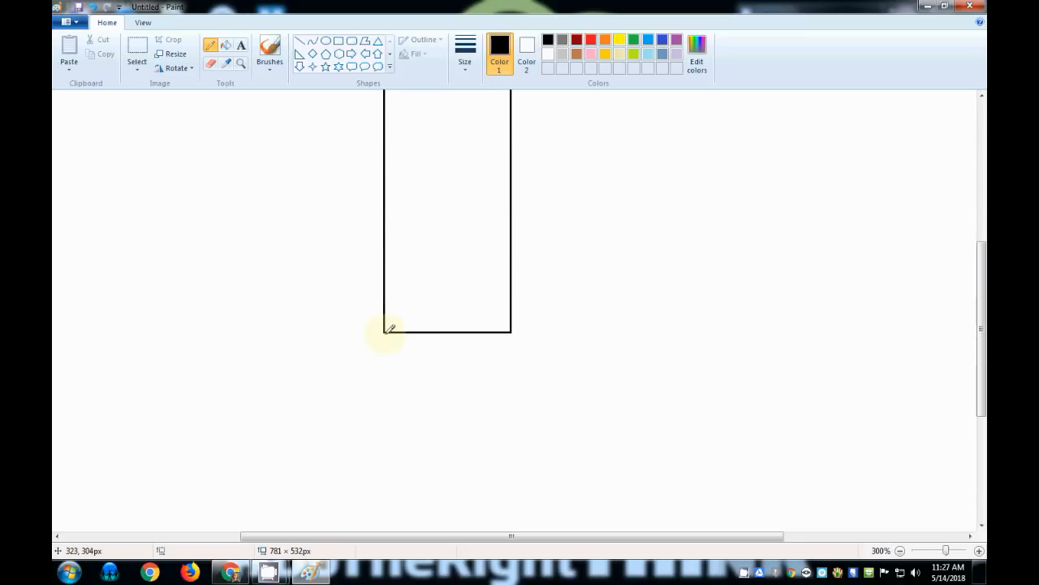
mouse_move(385, 331)
mouse_down()
mouse_move(437, 451)
mouse_move(511, 317)
mouse_move(494, 272)
mouse_move(481, 328)
mouse_move(447, 265)
mouse_move(428, 329)
mouse_move(406, 250)
mouse_move(387, 328)
mouse_up()
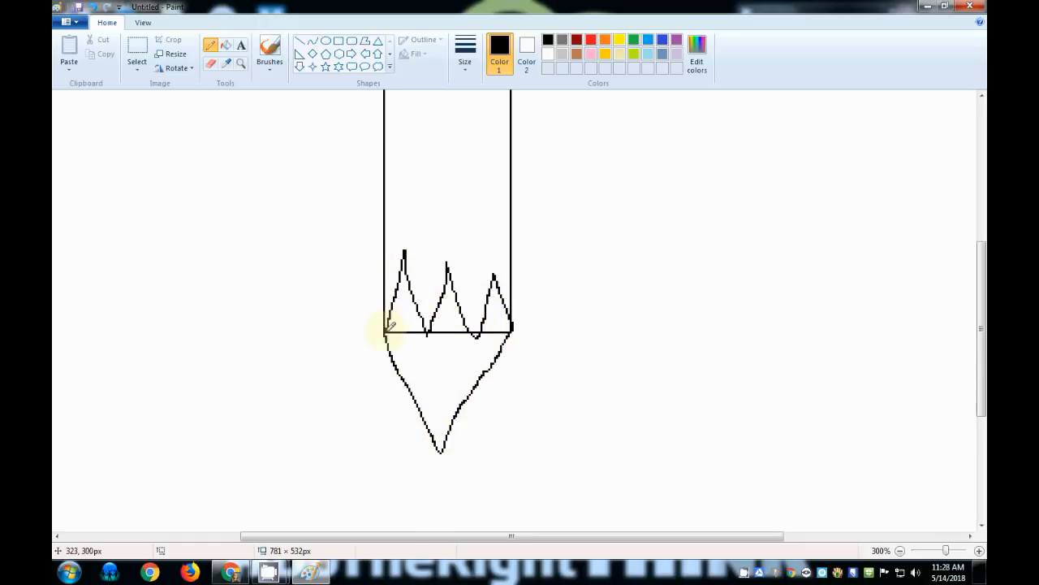
click(93, 9)
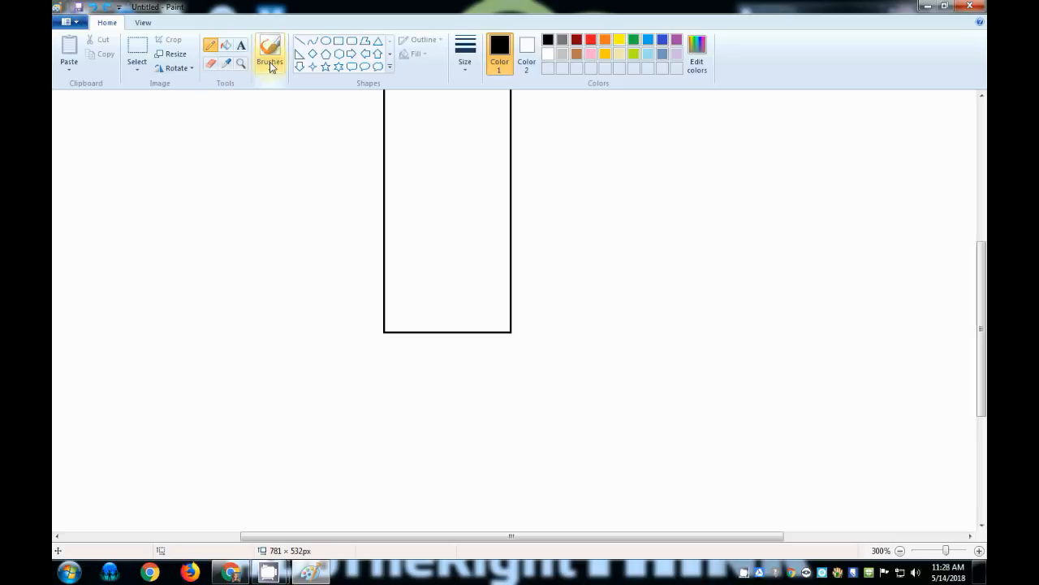
Draw a polygon about 67 × 89 px at the body's lower end, with a pointed tip below and three zigzag peaks above
click(365, 45)
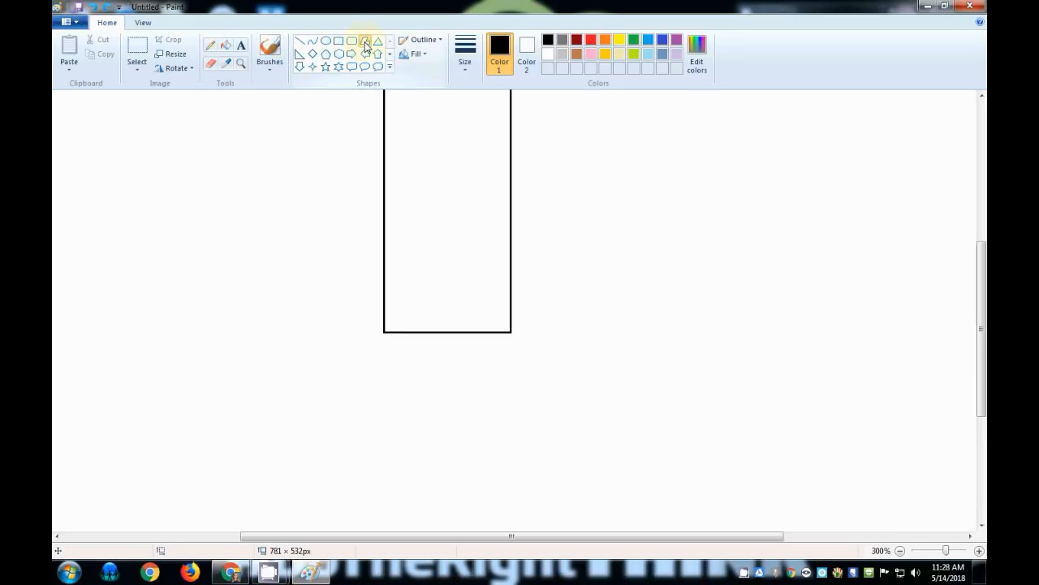
mouse_move(384, 333)
mouse_down()
mouse_move(428, 456)
mouse_move(510, 325)
mouse_move(491, 288)
mouse_move(468, 332)
mouse_move(442, 288)
mouse_move(419, 330)
mouse_move(405, 285)
mouse_move(384, 331)
mouse_up()
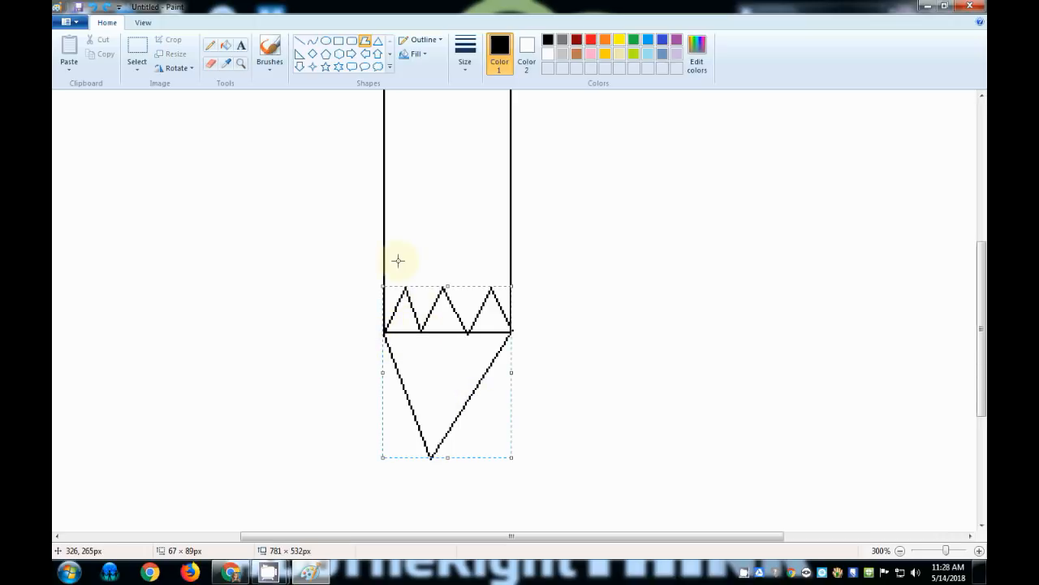
click(550, 288)
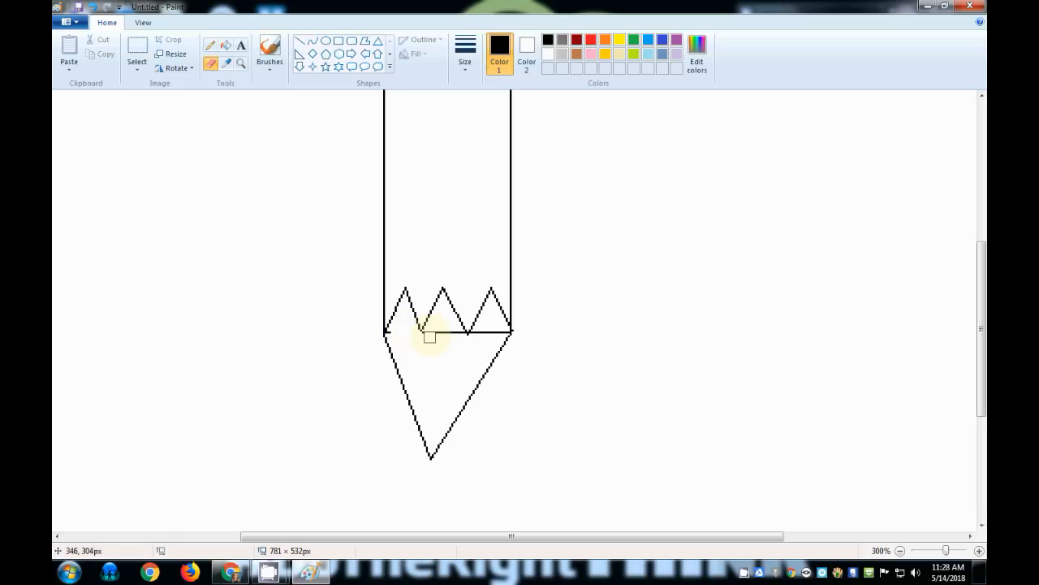
Erase the rectangle's straight lower edge between the zigzag and the pointed tip, using a smaller eraser for the ends
drag(428, 336, 454, 334)
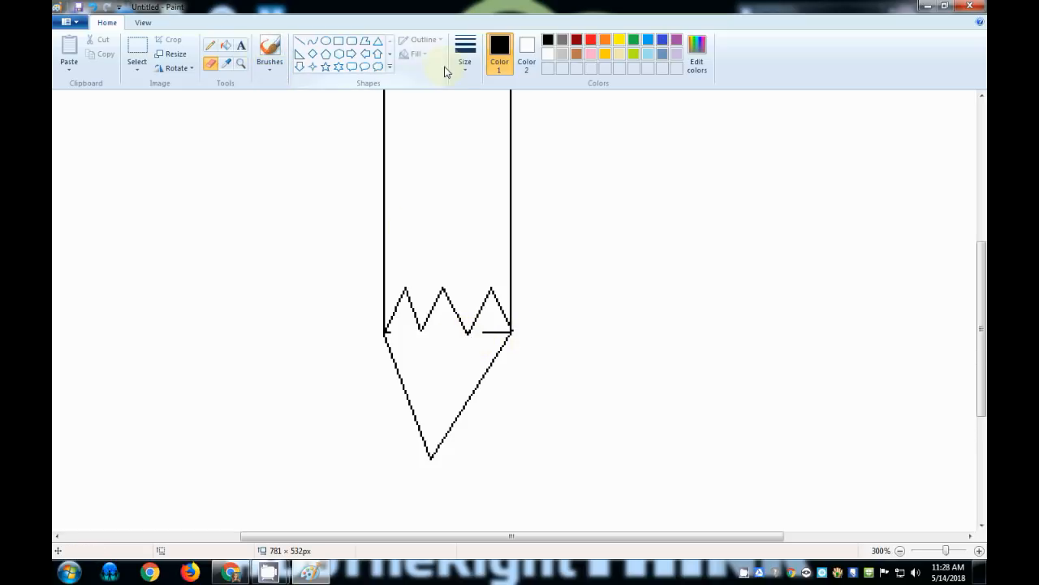
click(465, 65)
click(466, 103)
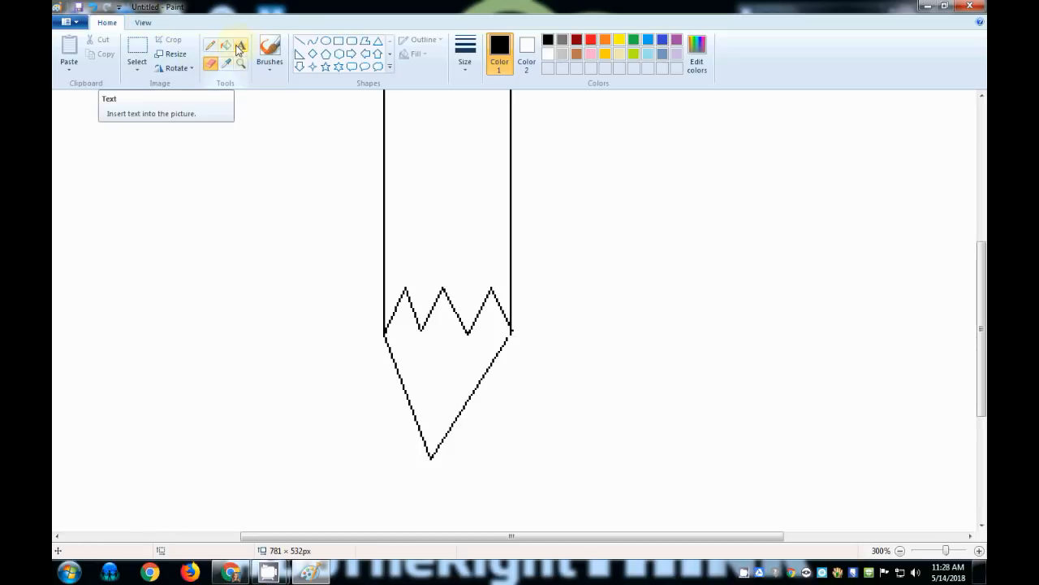
Draw a freehand line across the pointed tip with the Pencil tool to mark off the lead
click(210, 47)
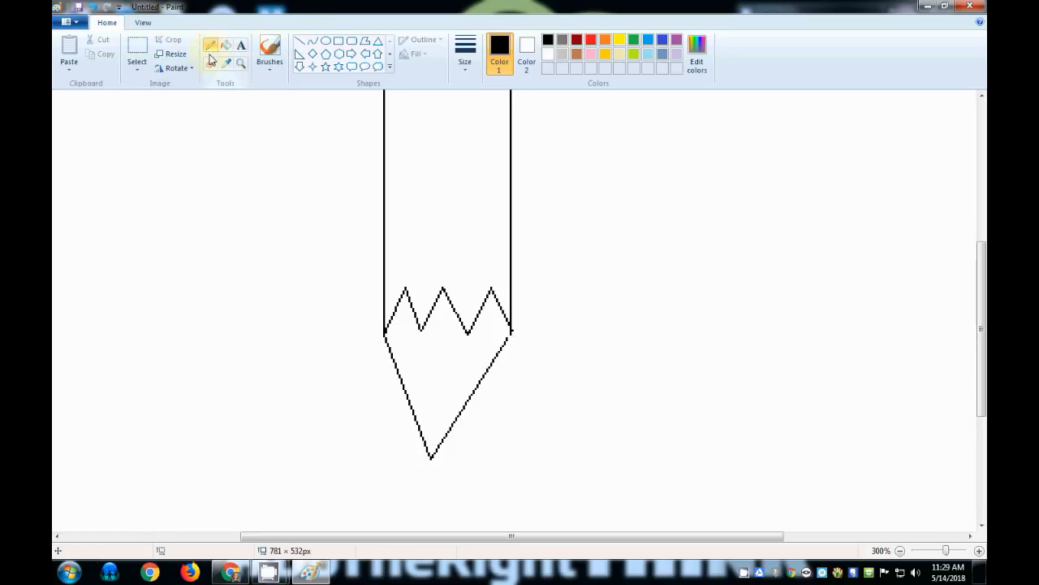
drag(414, 413, 457, 403)
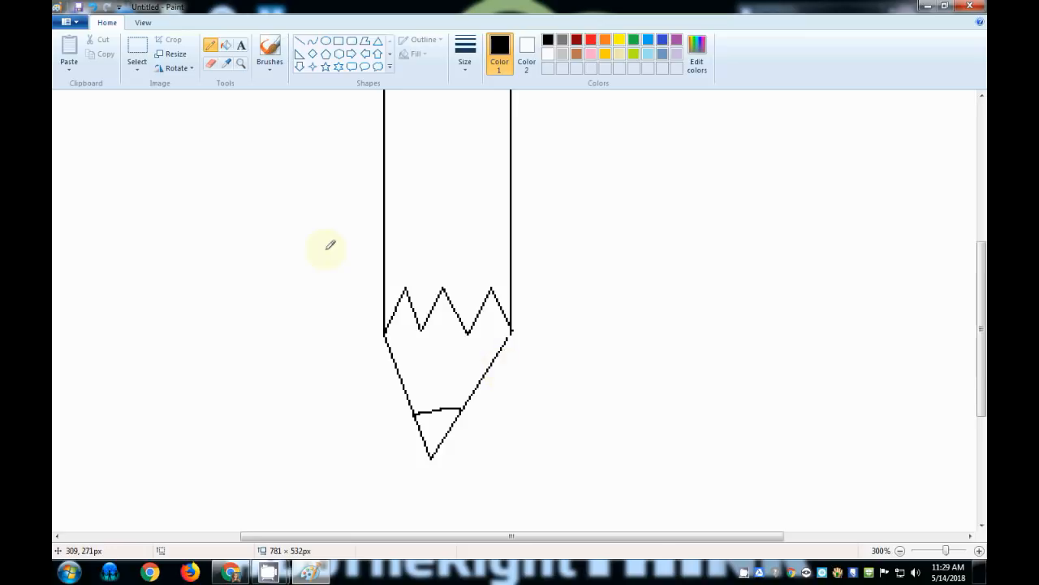
Draw a straight horizontal line about 66 px long across the pencil body just below the eraser, forming a narrow band
drag(982, 287, 983, 230)
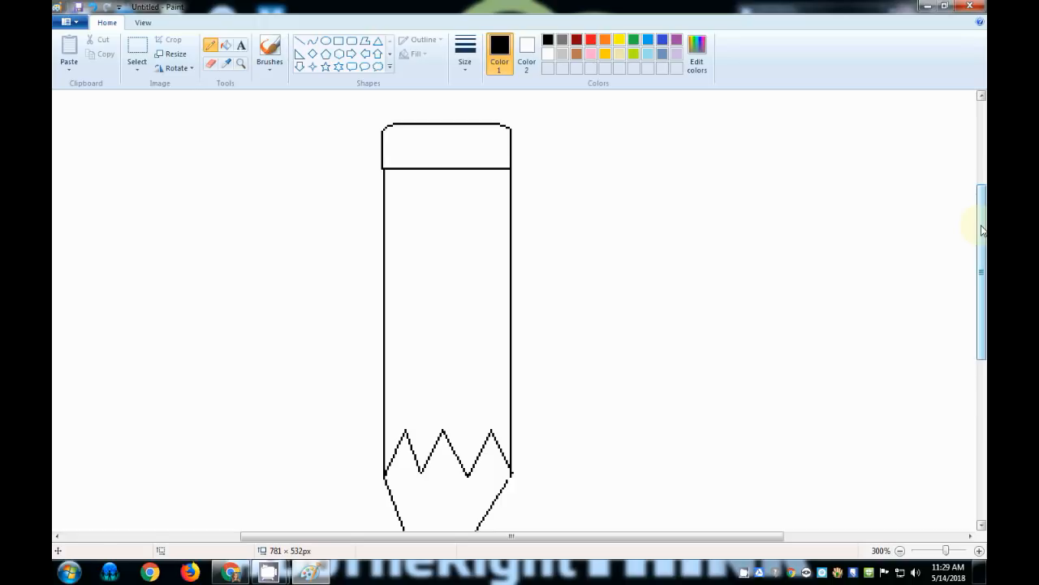
click(143, 23)
click(95, 52)
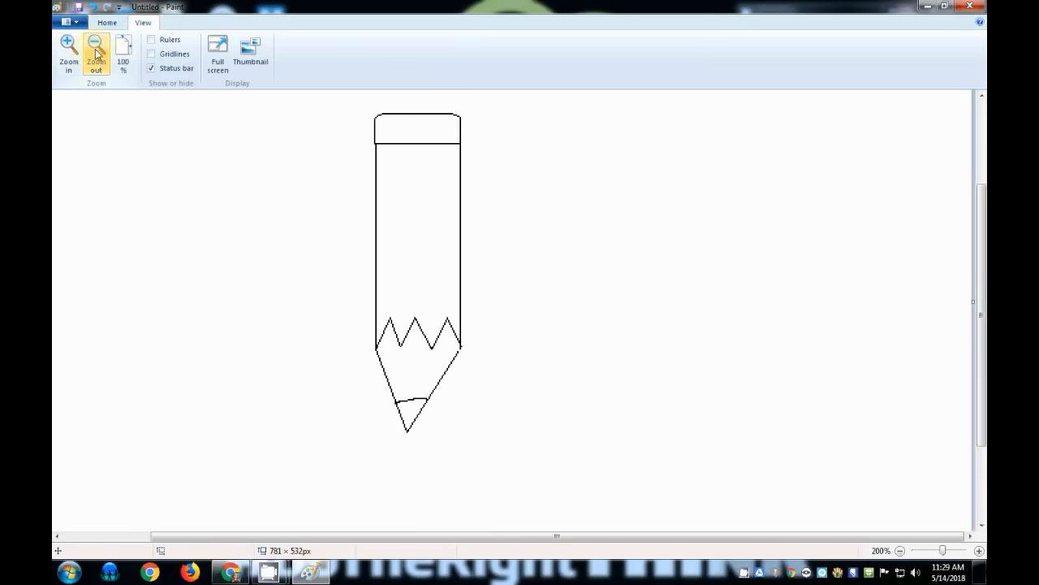
click(108, 25)
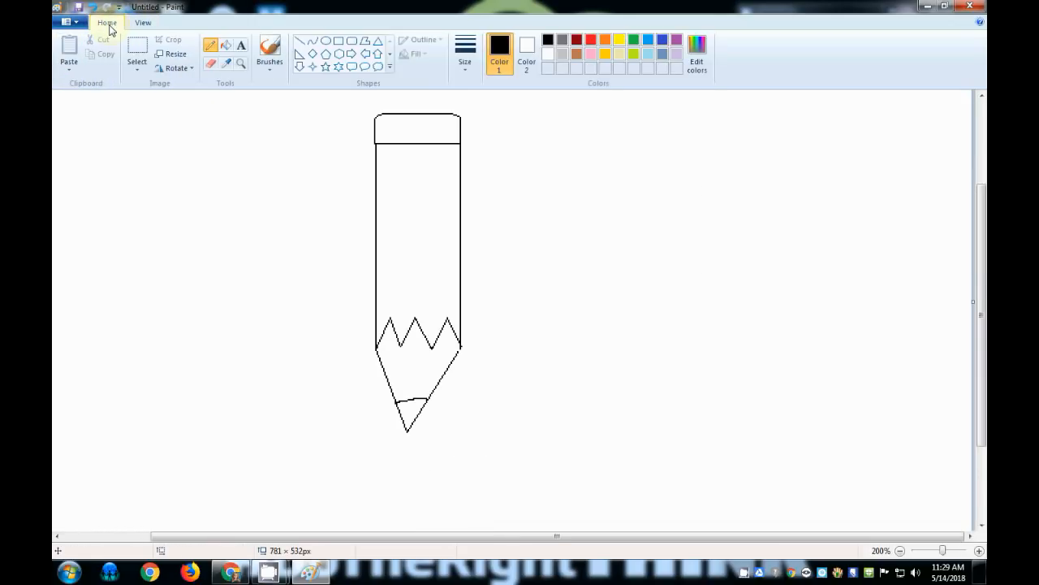
click(300, 43)
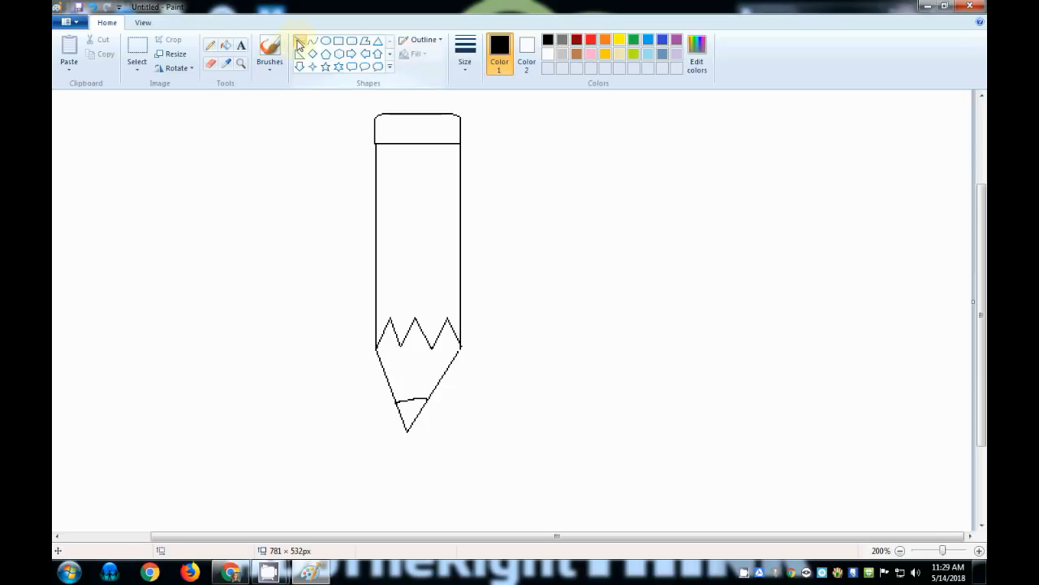
drag(376, 156, 461, 157)
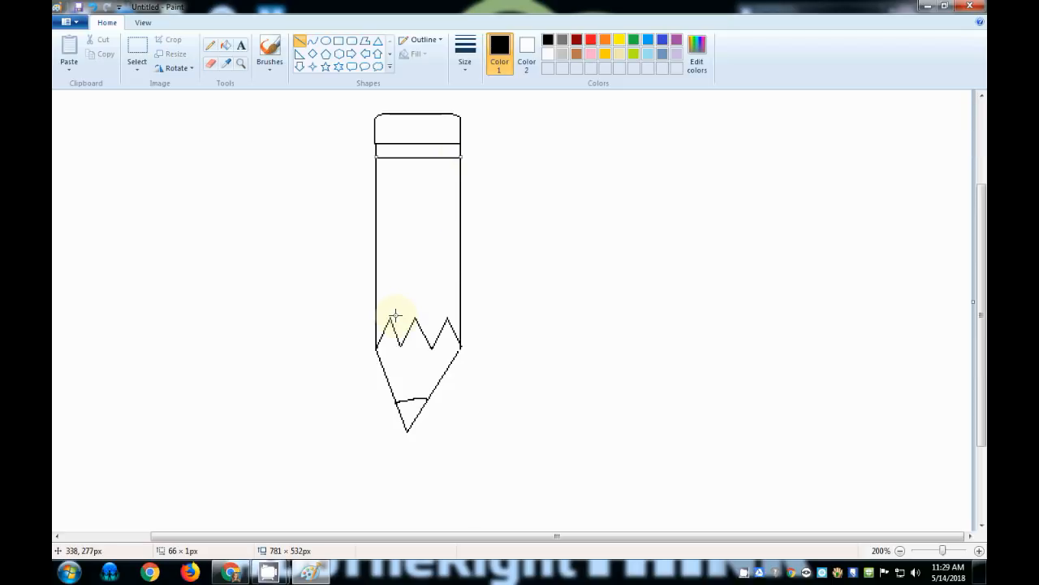
Draw three vertical lines about 125 px long from the zigzag peaks up to the lower edge of the band
drag(390, 319, 390, 156)
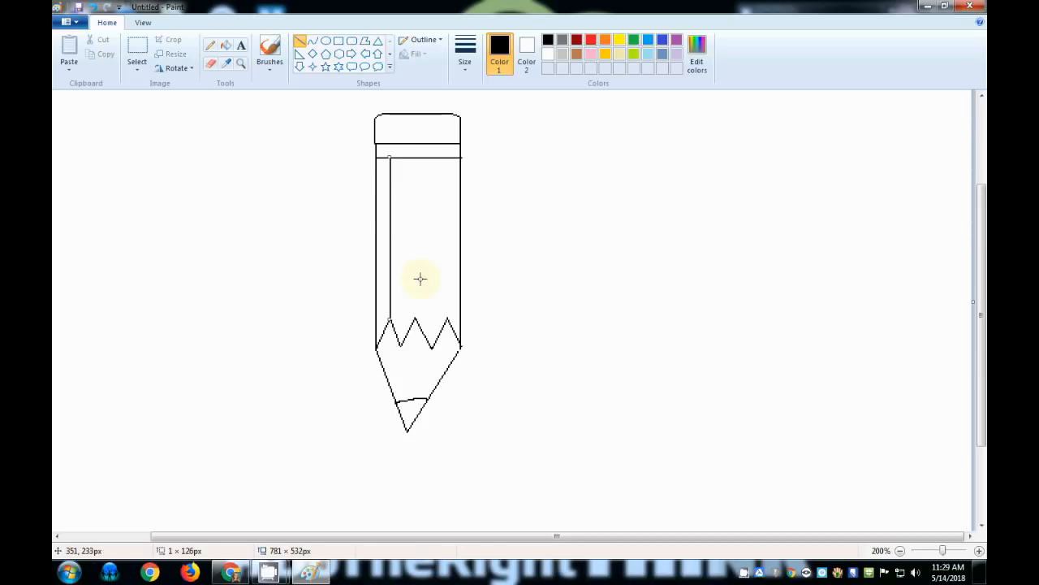
drag(414, 318, 413, 157)
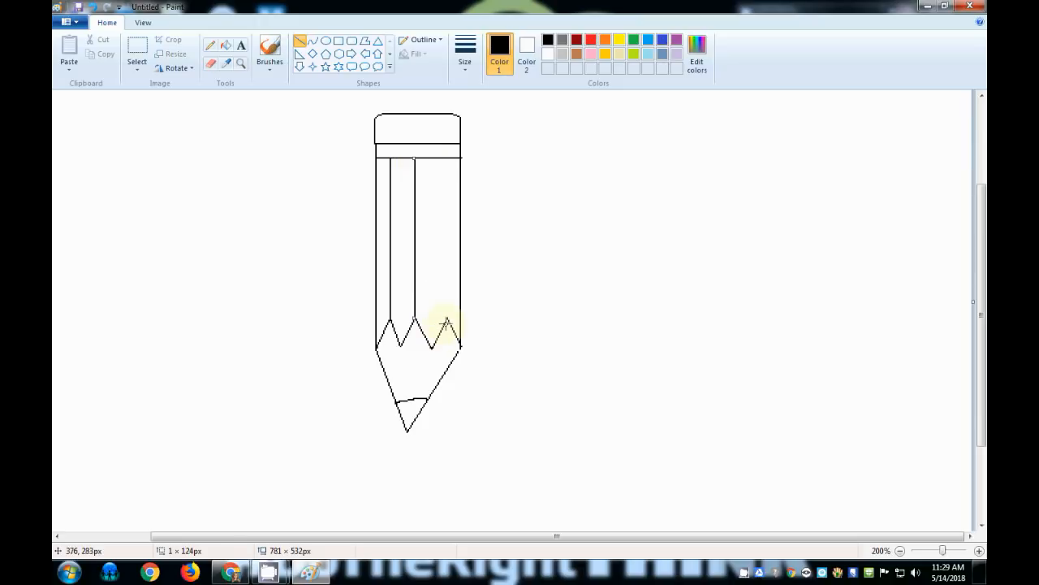
drag(445, 317, 446, 157)
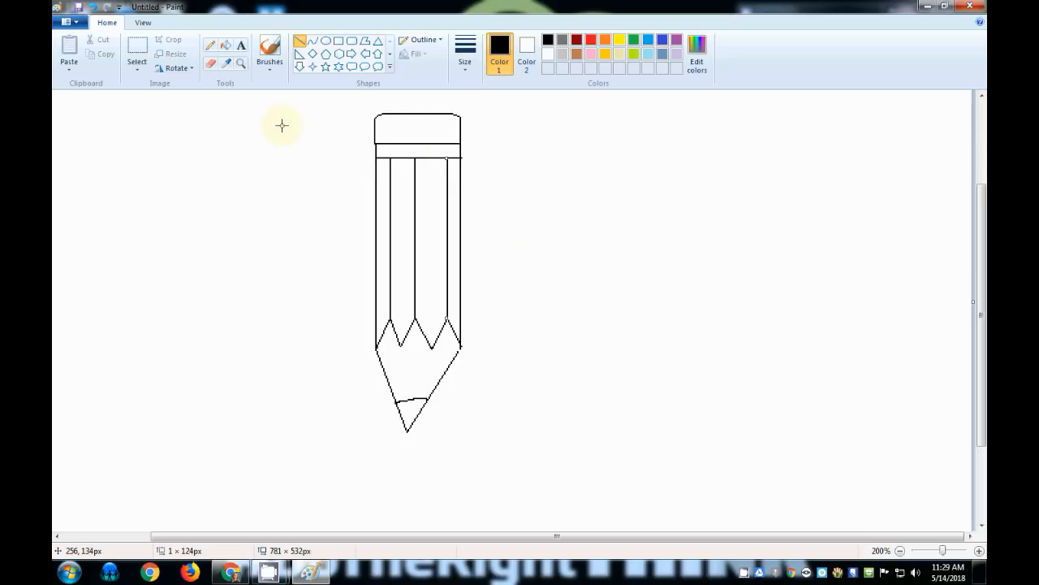
Fill the eraser with pink and the narrow band below it with light gray
click(227, 45)
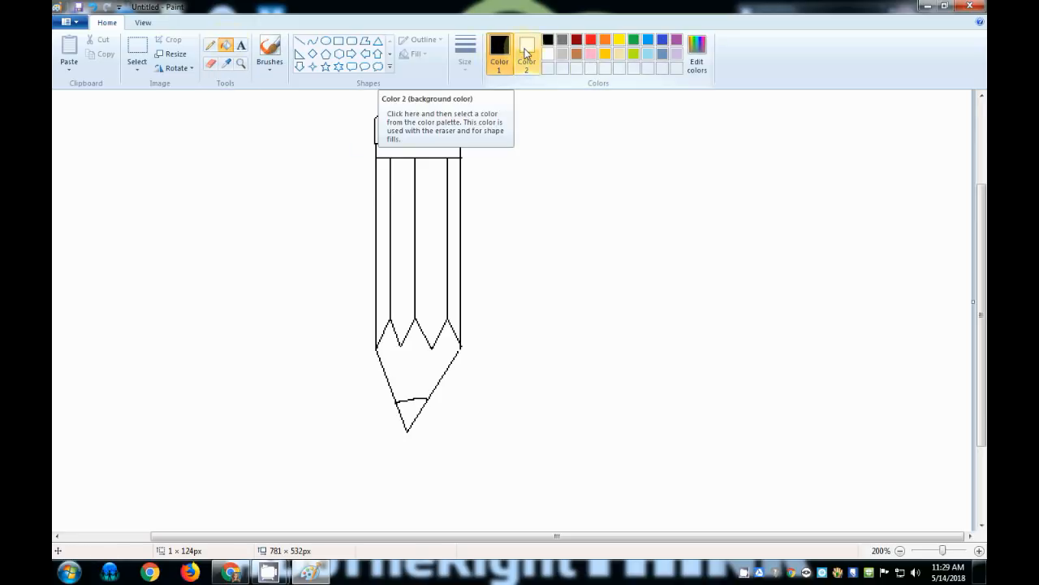
click(589, 52)
click(414, 124)
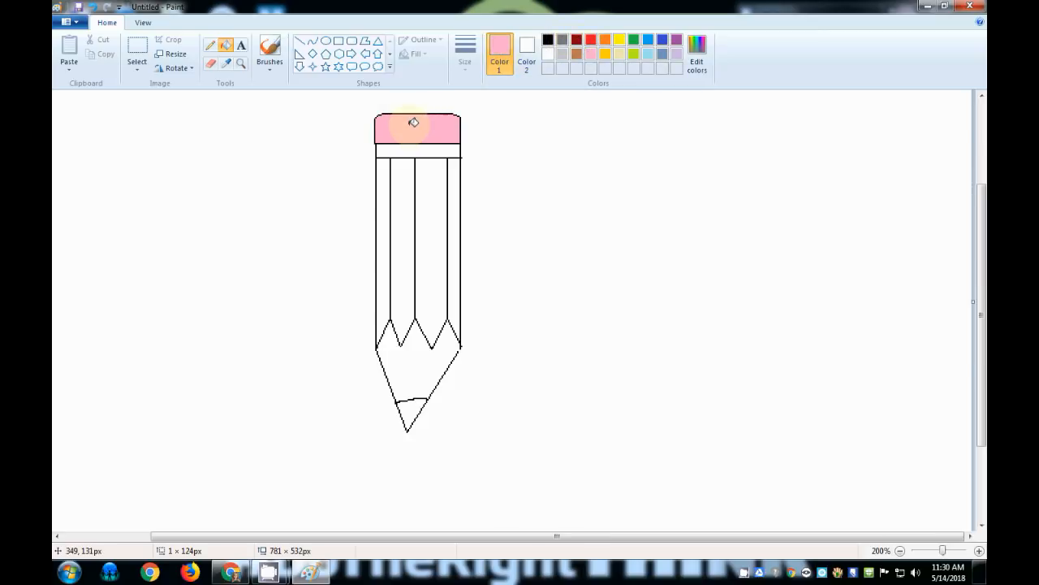
click(564, 55)
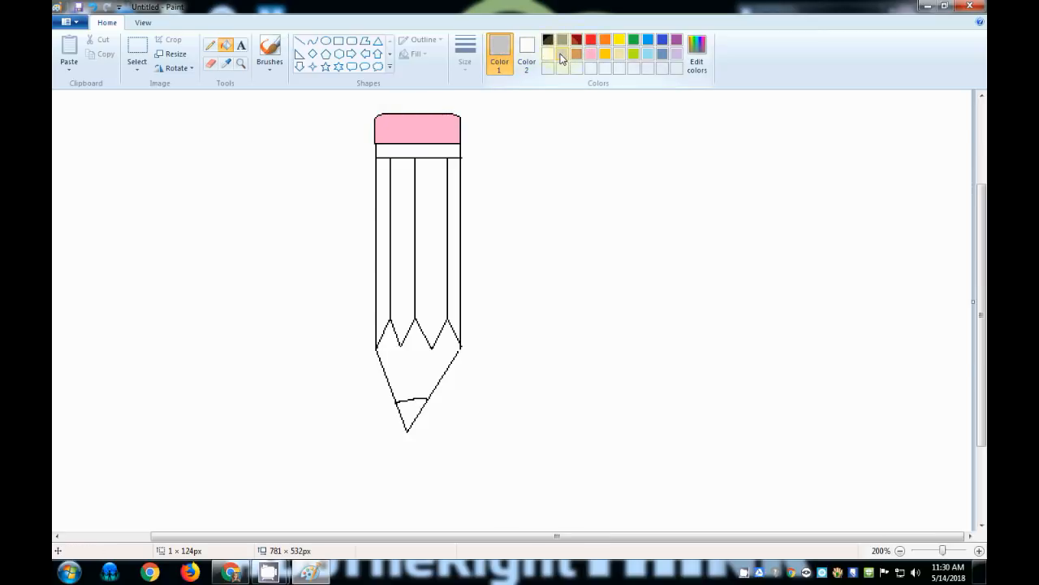
click(451, 146)
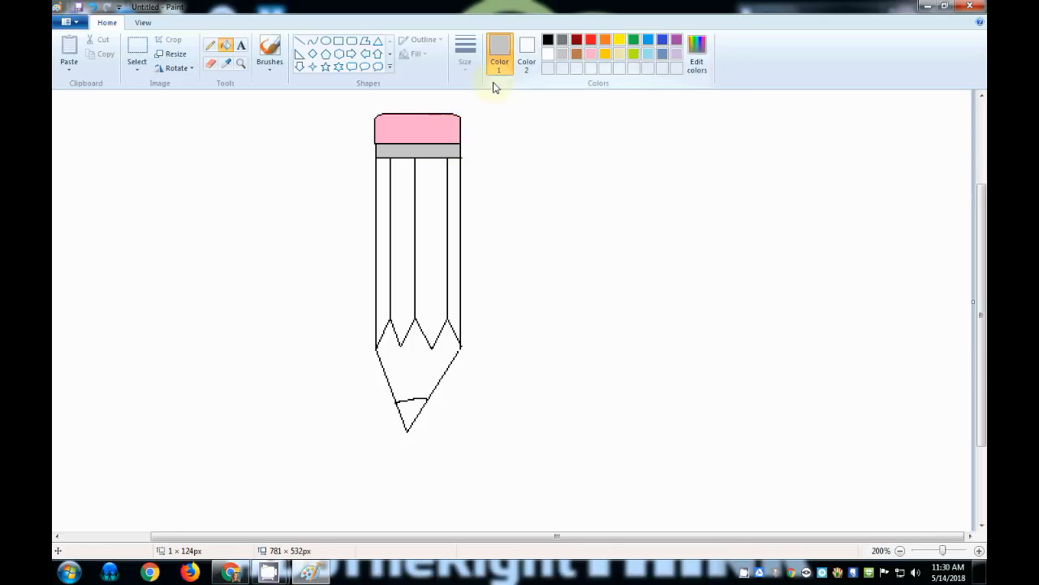
Fill all four vertical strips of the pencil body with gold
click(605, 55)
click(383, 164)
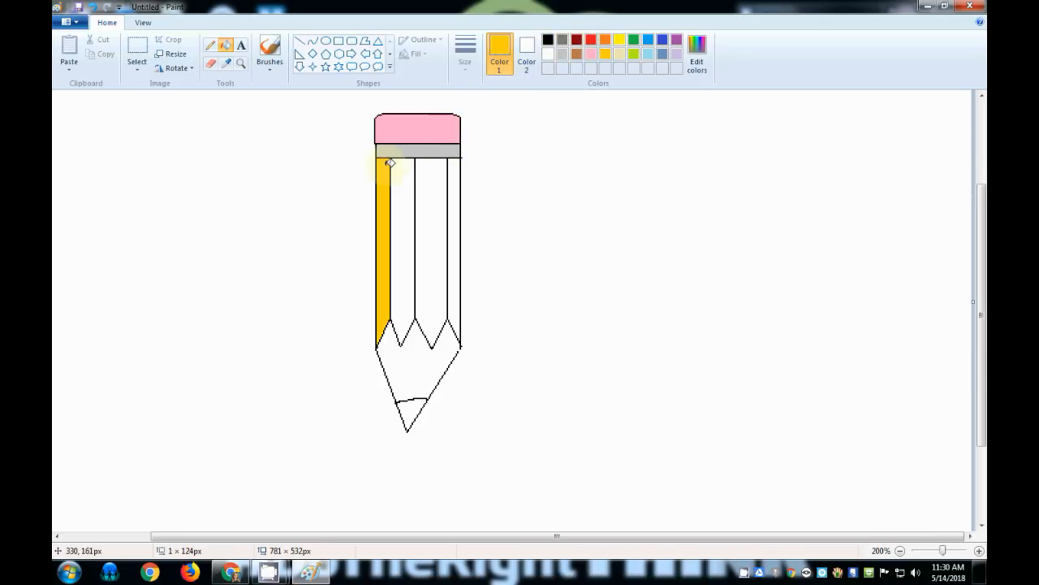
click(403, 164)
click(438, 168)
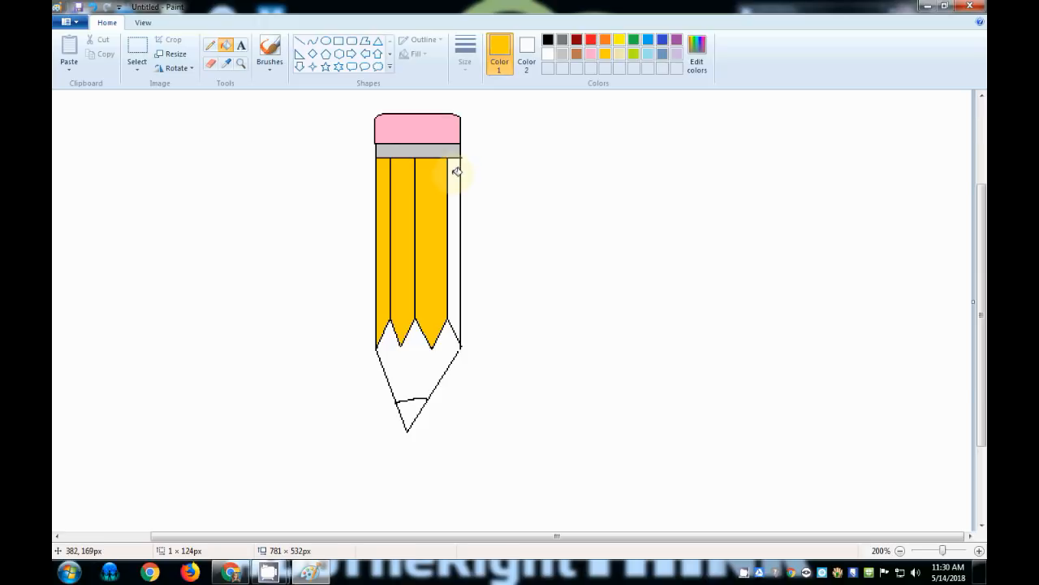
click(457, 172)
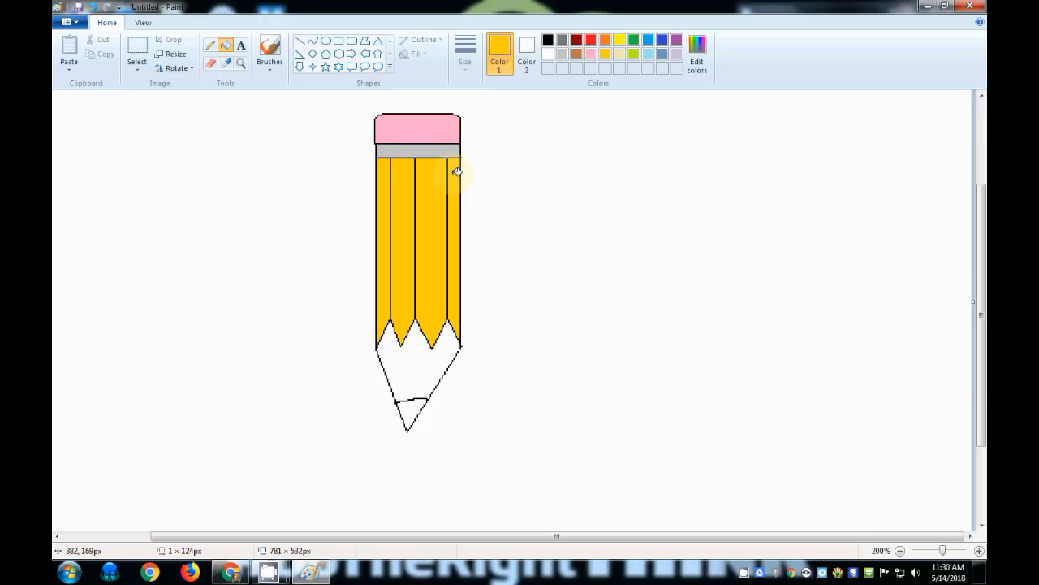
Try to fill the sharpened wood section with brown, and undo the fill
click(577, 54)
click(417, 363)
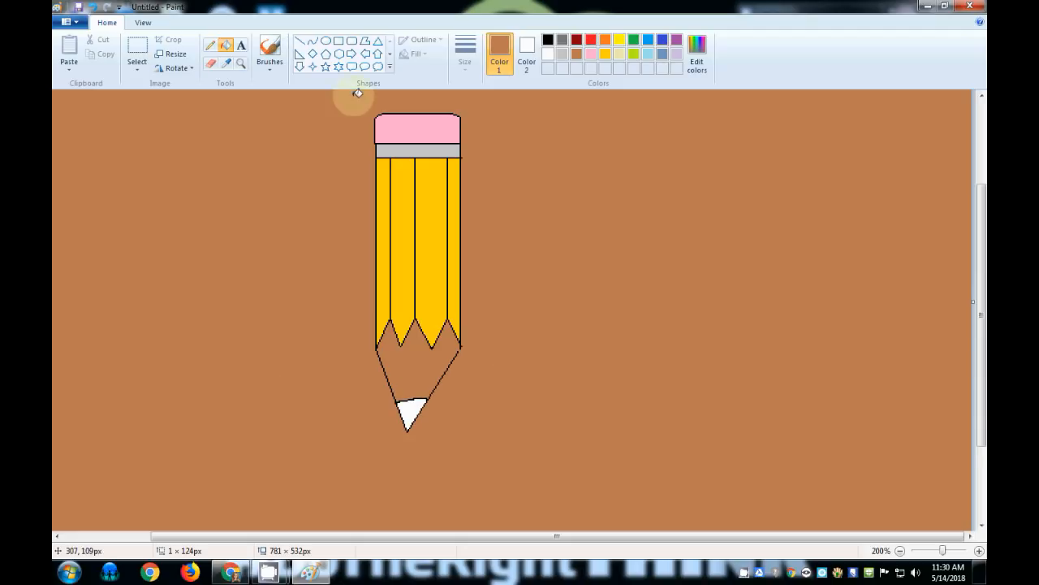
click(93, 6)
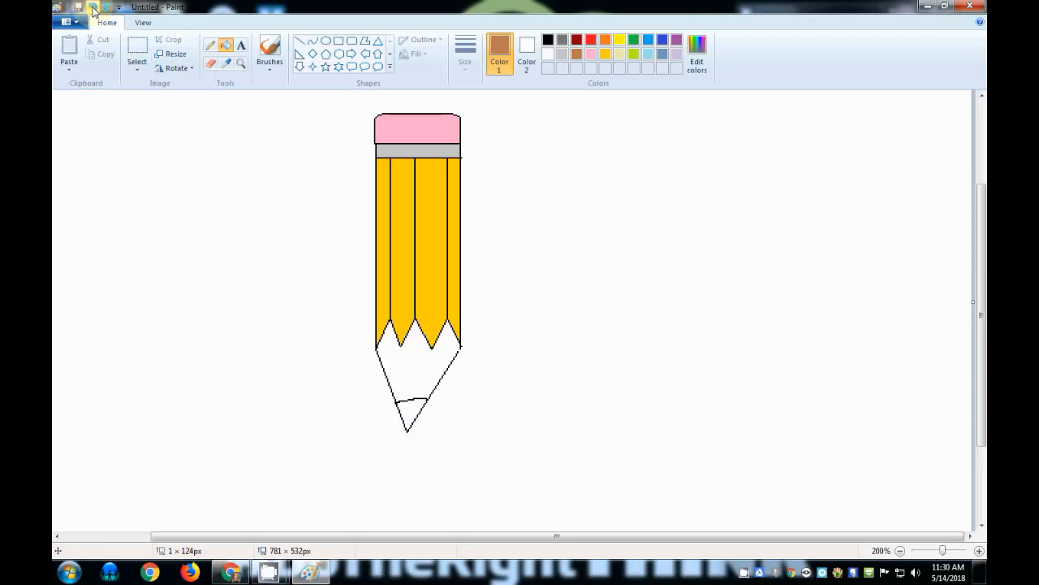
Close the gap in the outline at the right corner of the sharpened section with the Pencil tool in black
click(143, 22)
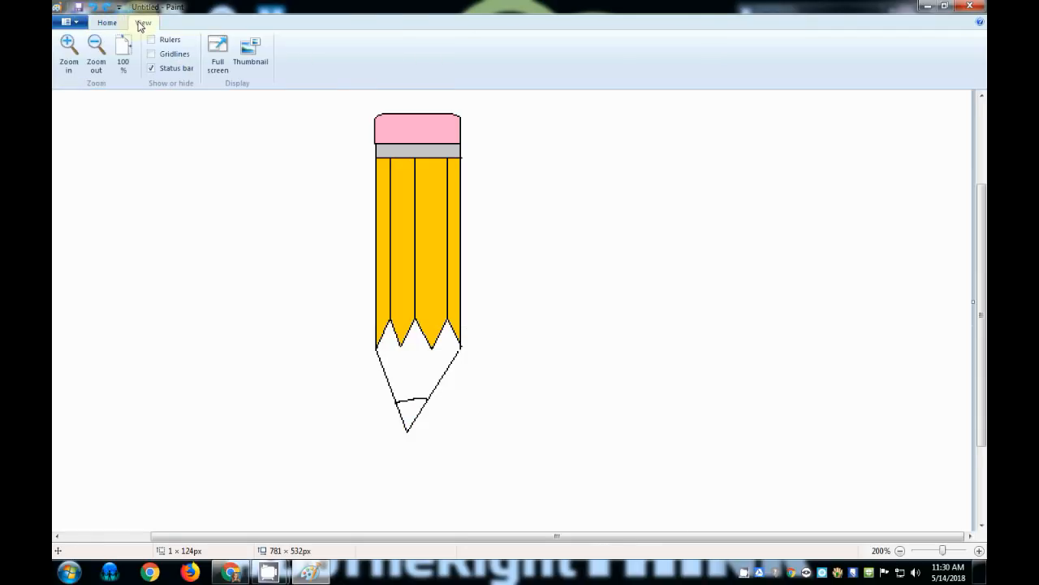
click(68, 57)
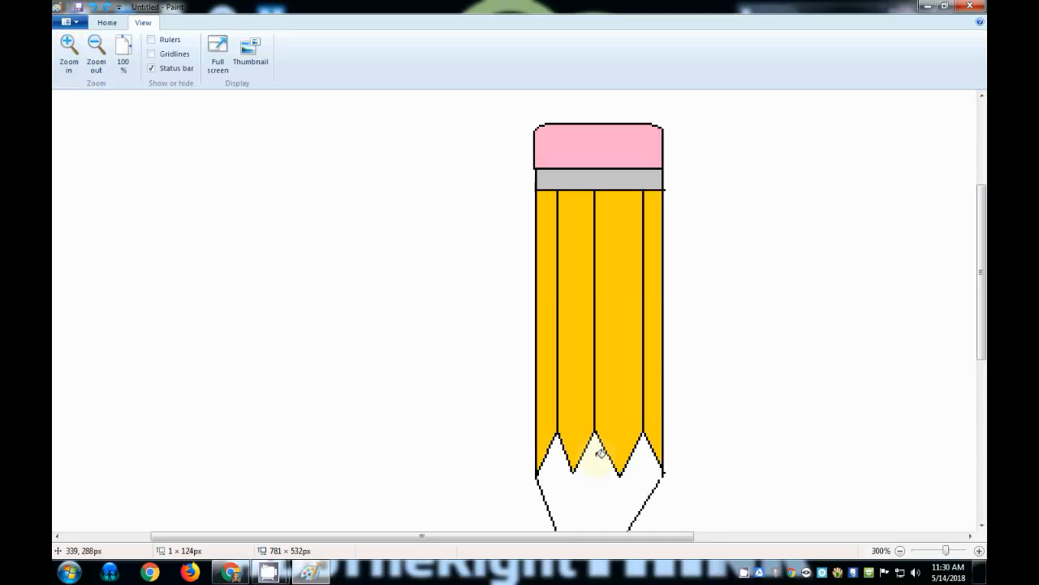
drag(977, 325, 977, 384)
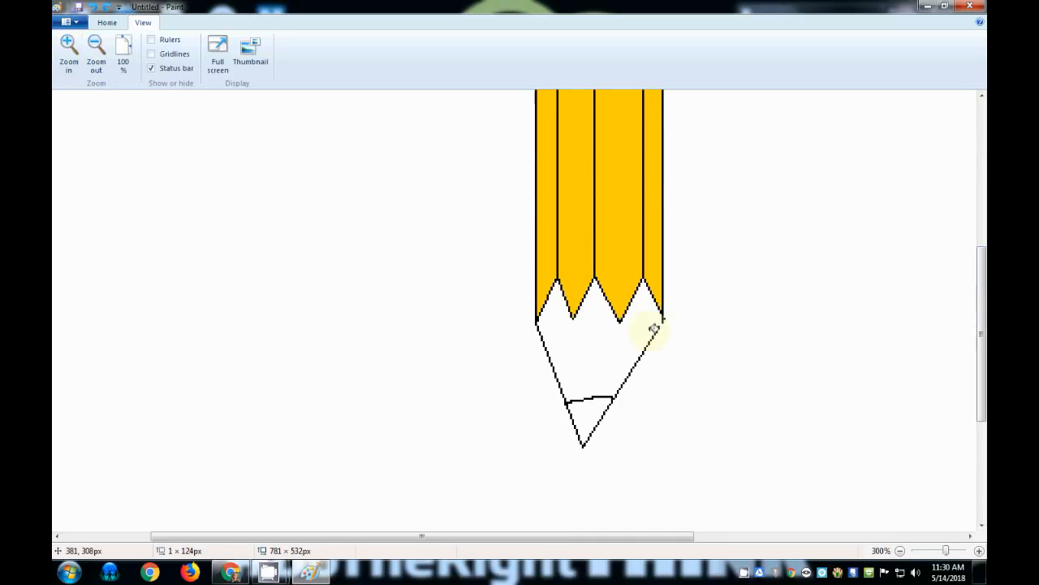
click(664, 320)
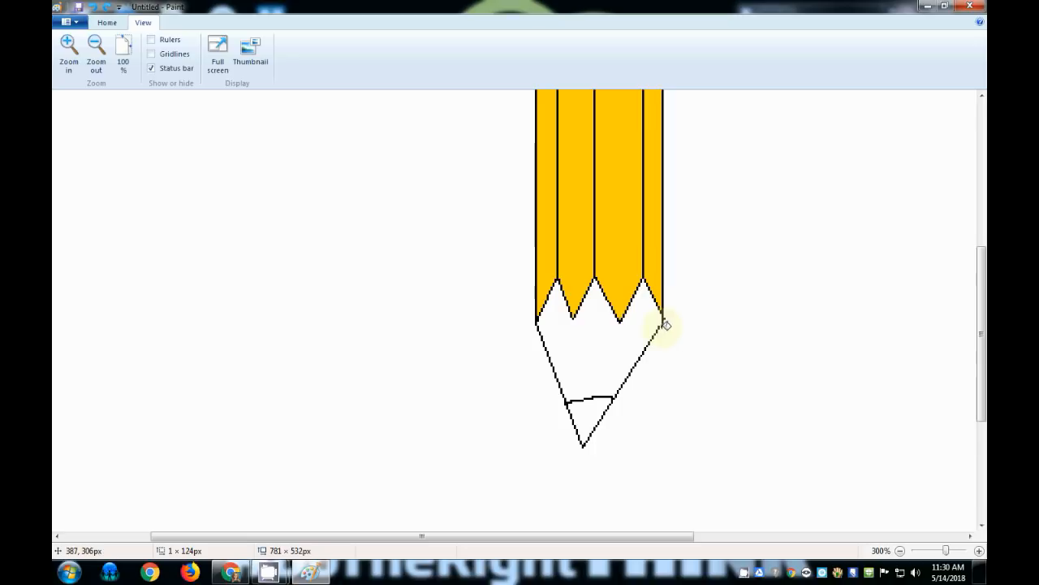
click(106, 22)
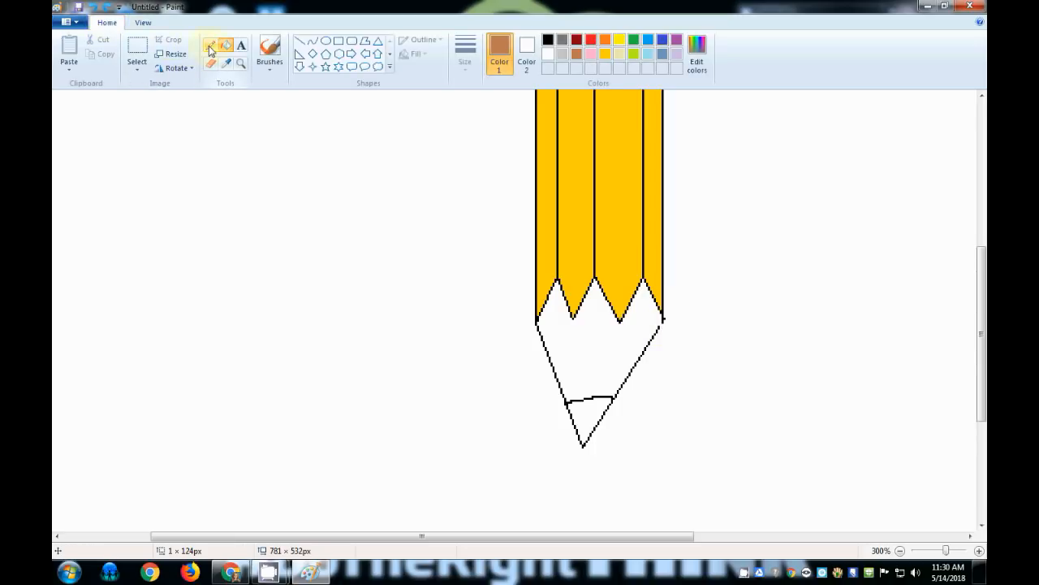
click(210, 45)
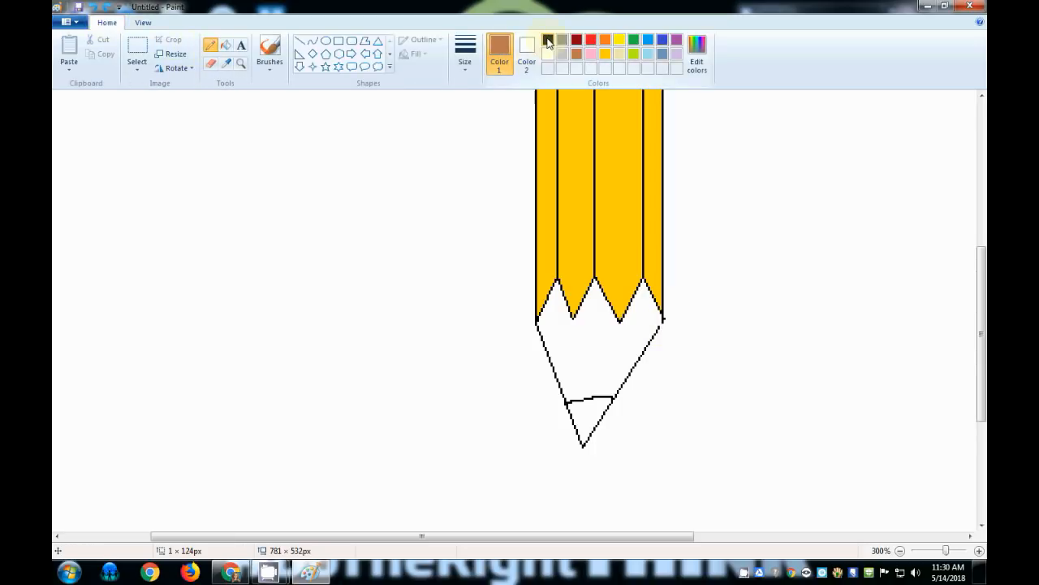
click(548, 41)
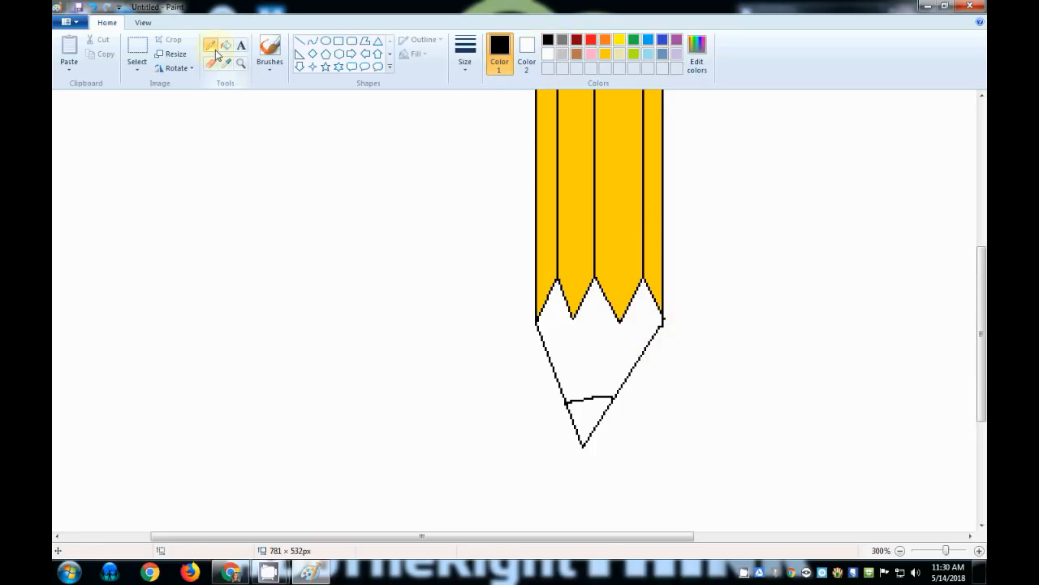
Fill the sharpened wood section with brown and the lead tip with black
click(227, 47)
click(577, 54)
click(595, 321)
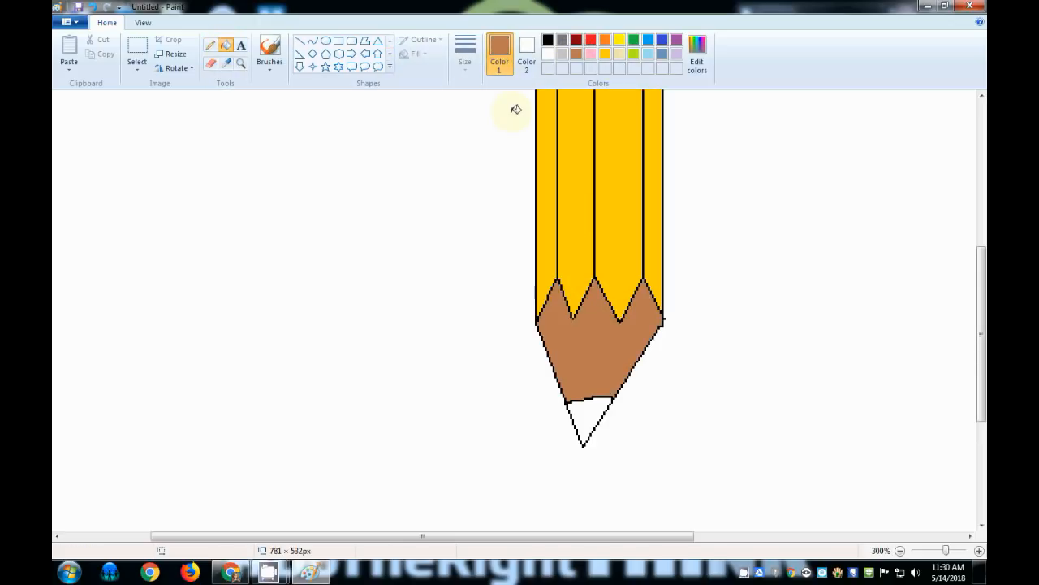
click(548, 39)
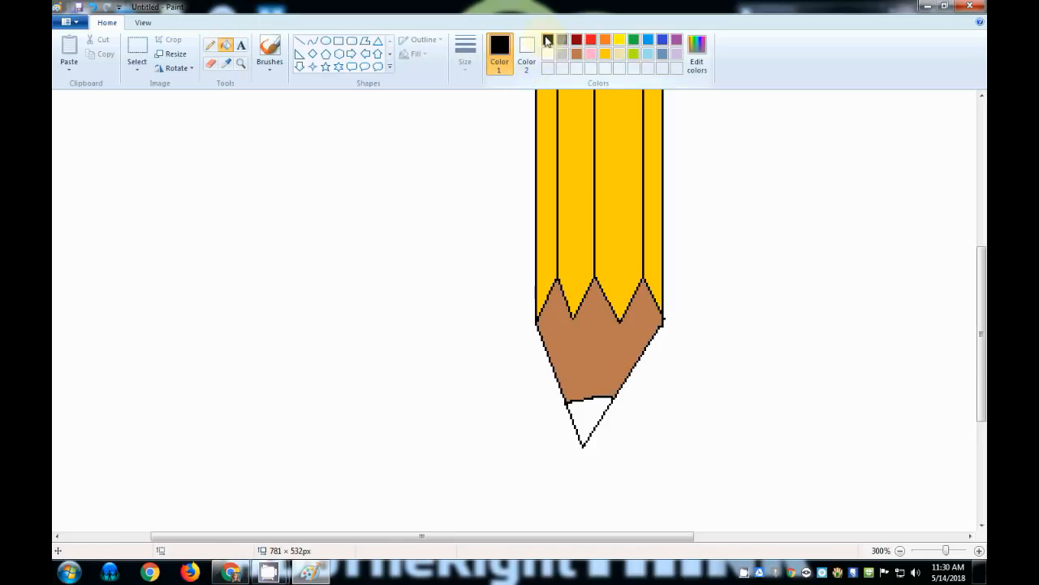
click(586, 414)
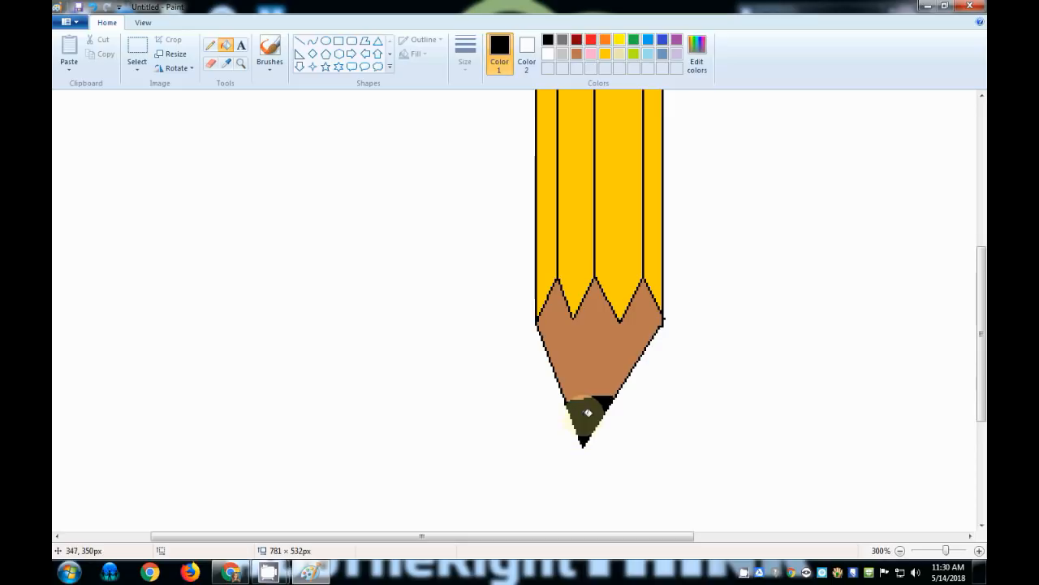
Save the finished drawing in the Pictures library as a JPEG file named pencil
click(144, 24)
click(96, 50)
click(96, 51)
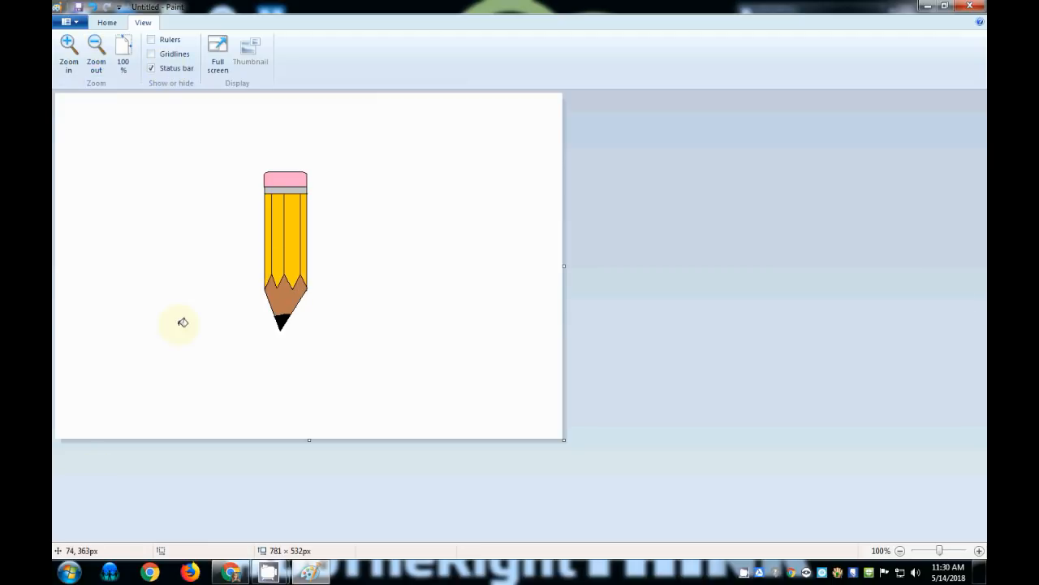
click(79, 27)
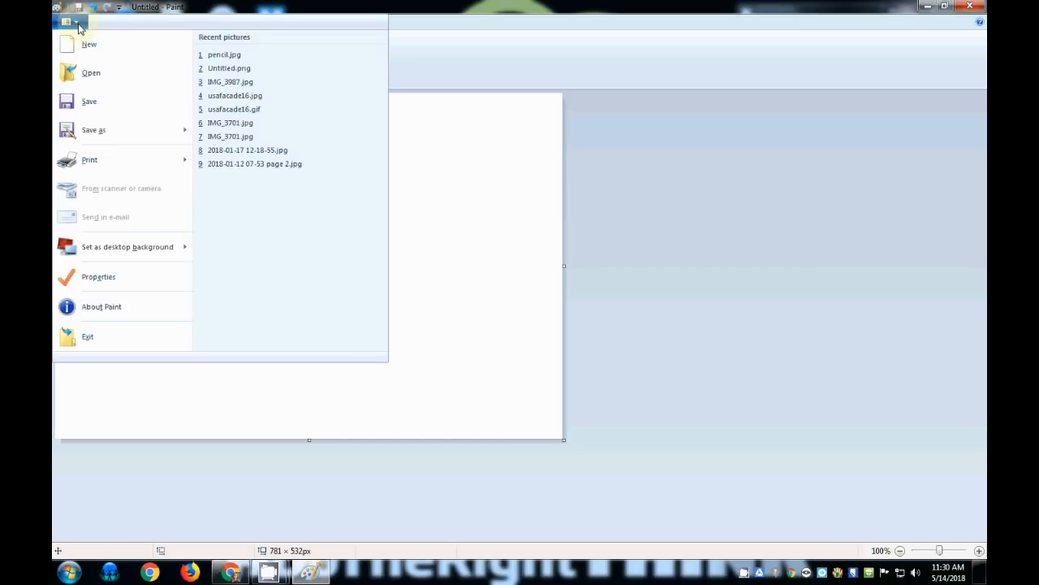
click(81, 131)
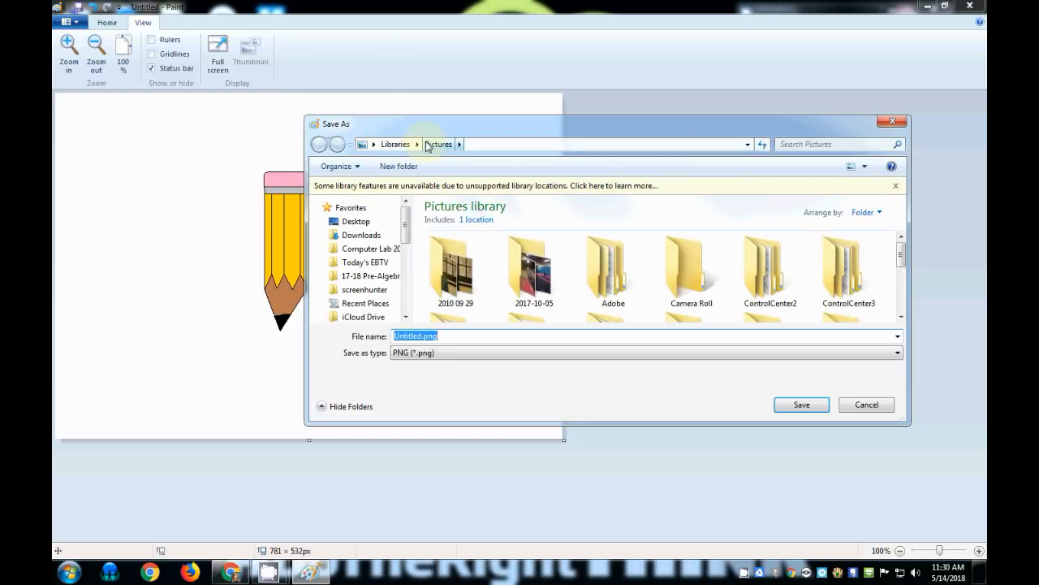
drag(438, 337, 367, 354)
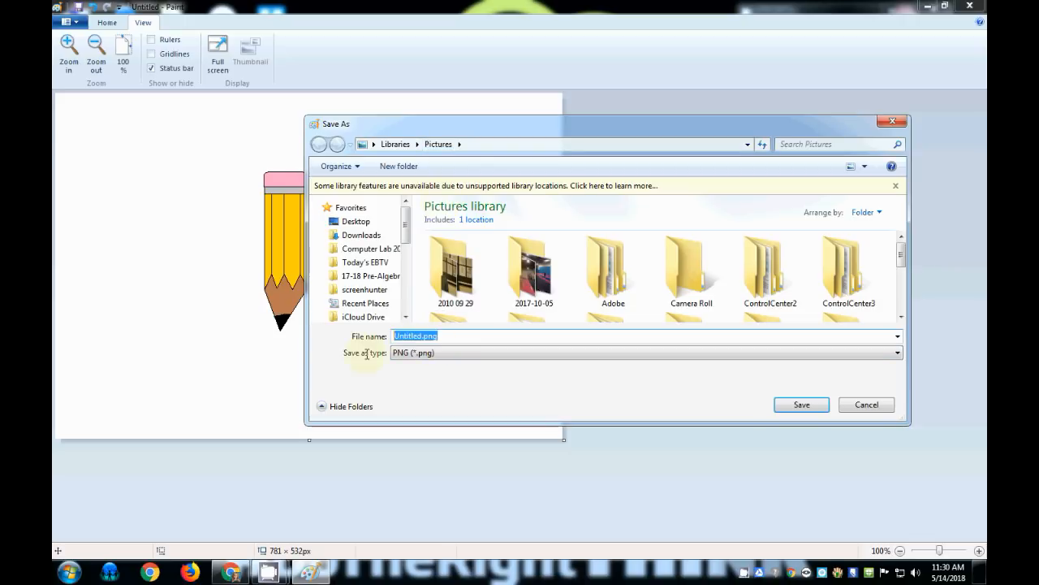
text(pencil)
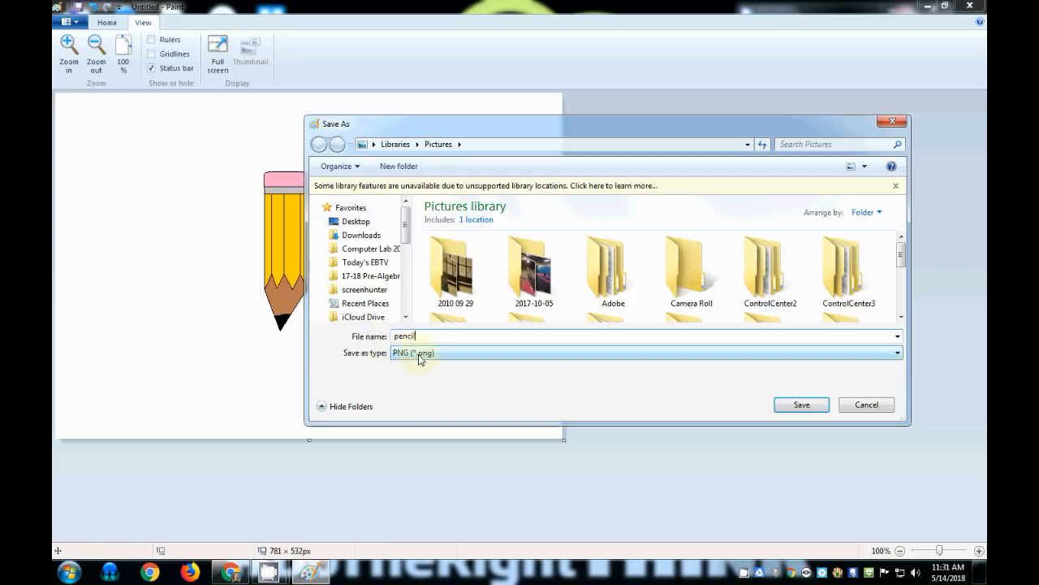
click(396, 353)
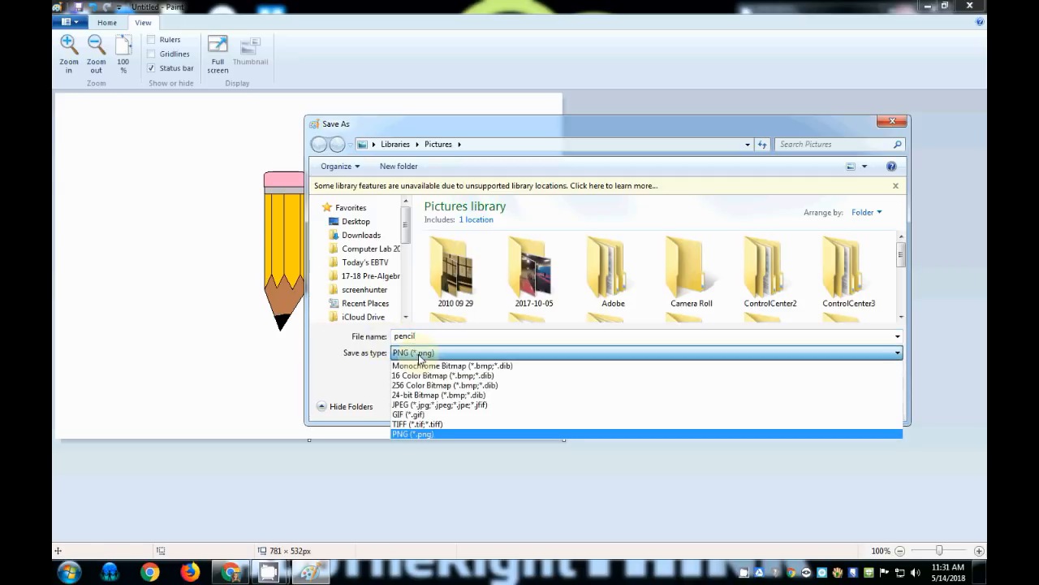
click(419, 404)
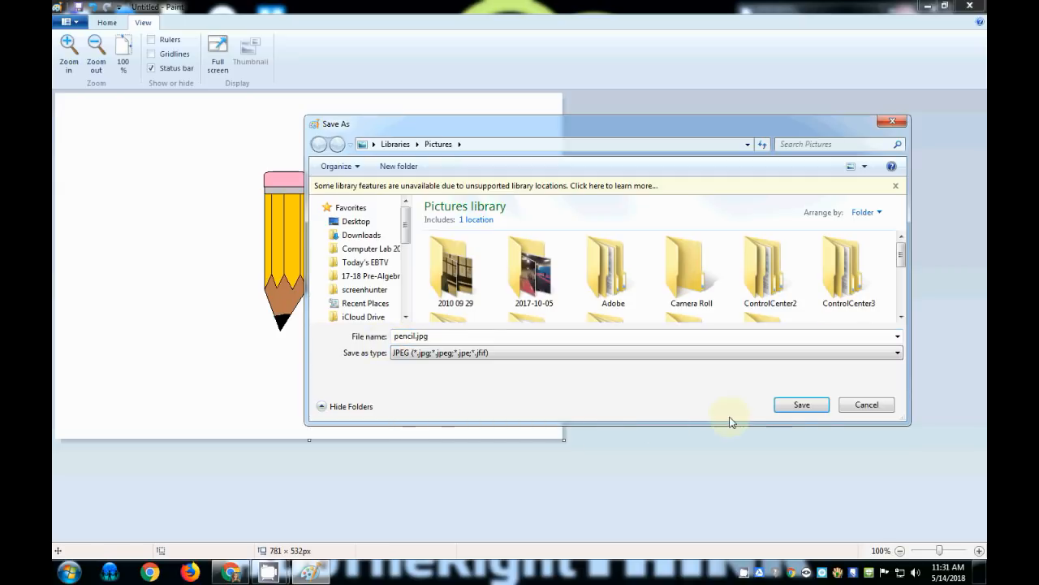
click(803, 409)
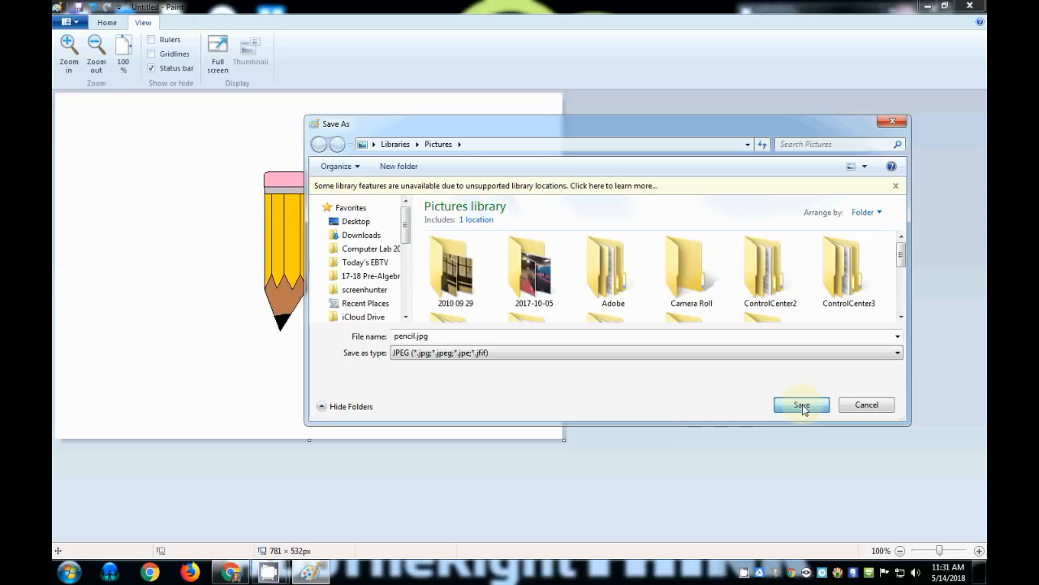